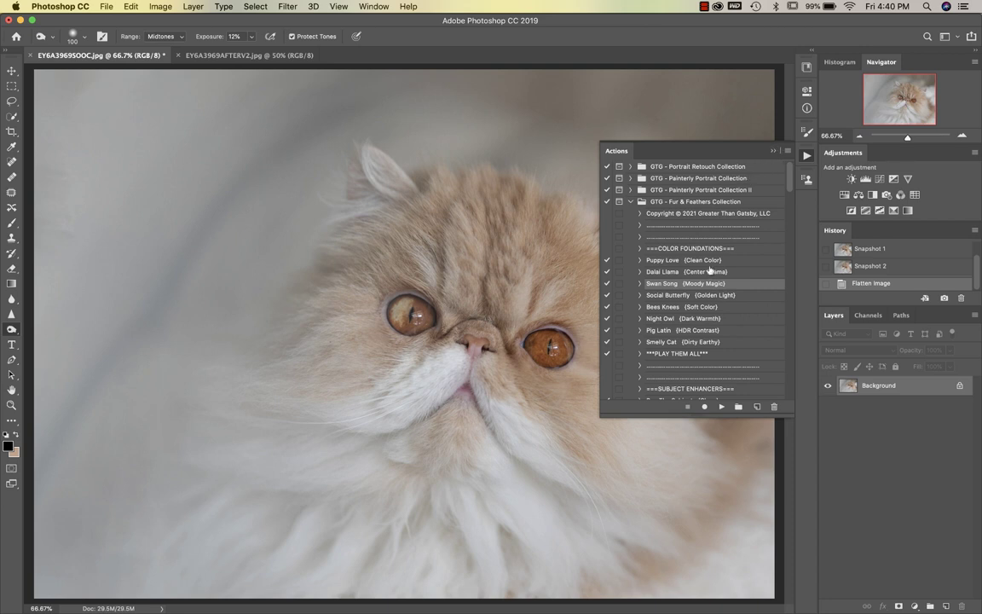
# Step: Compare the original photo state with Snapshot 2 and Snapshot 1 in the history
pyautogui.scroll(1, 873, 258)
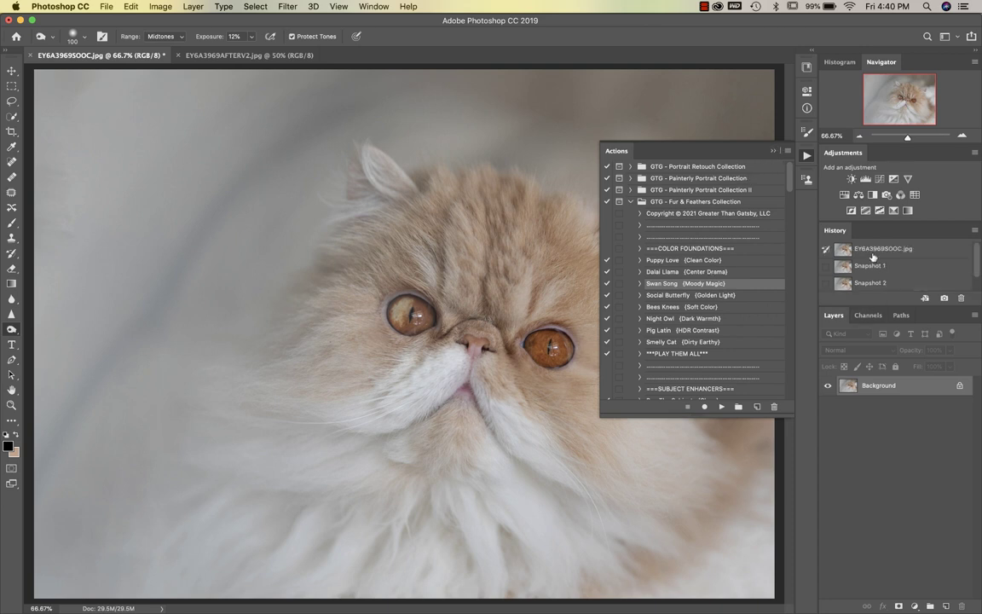
pyautogui.click(872, 254)
pyautogui.click(772, 150)
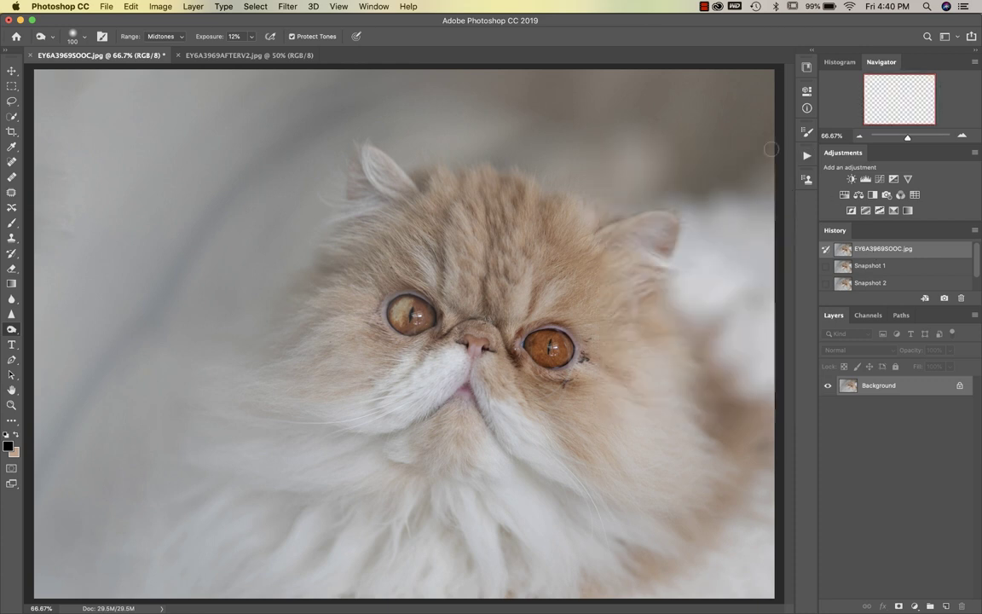
pyautogui.click(874, 282)
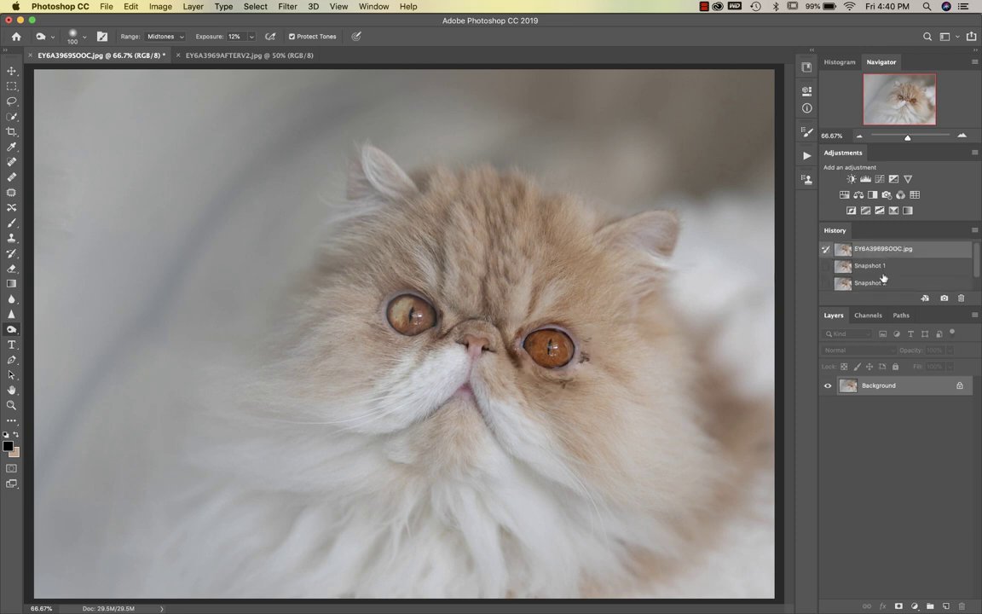
pyautogui.click(879, 264)
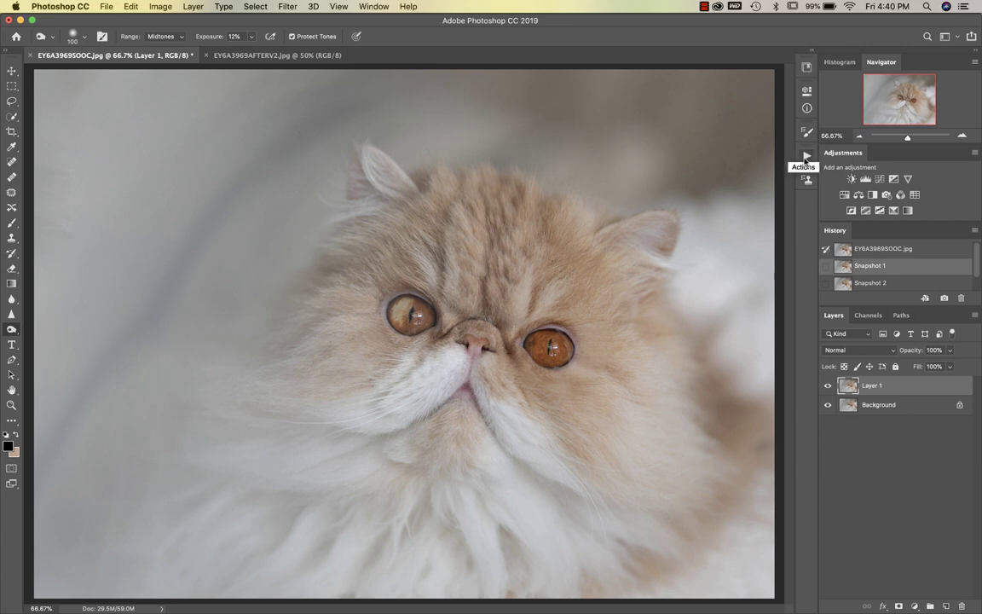
# Step: Run the Swan Song {Moody Magic} color foundation action on the cat photo
pyautogui.click(807, 159)
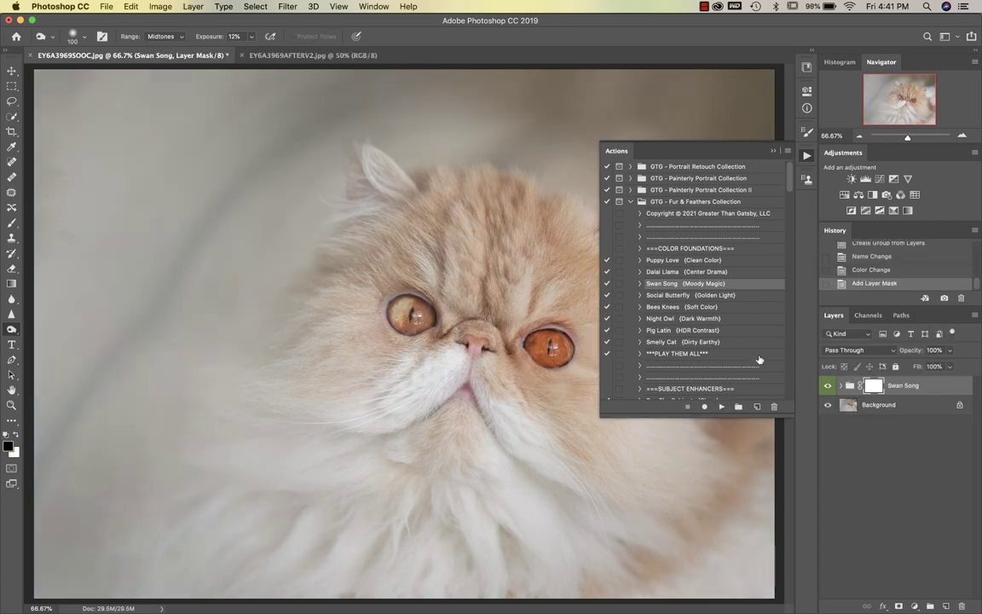
pyautogui.click(774, 151)
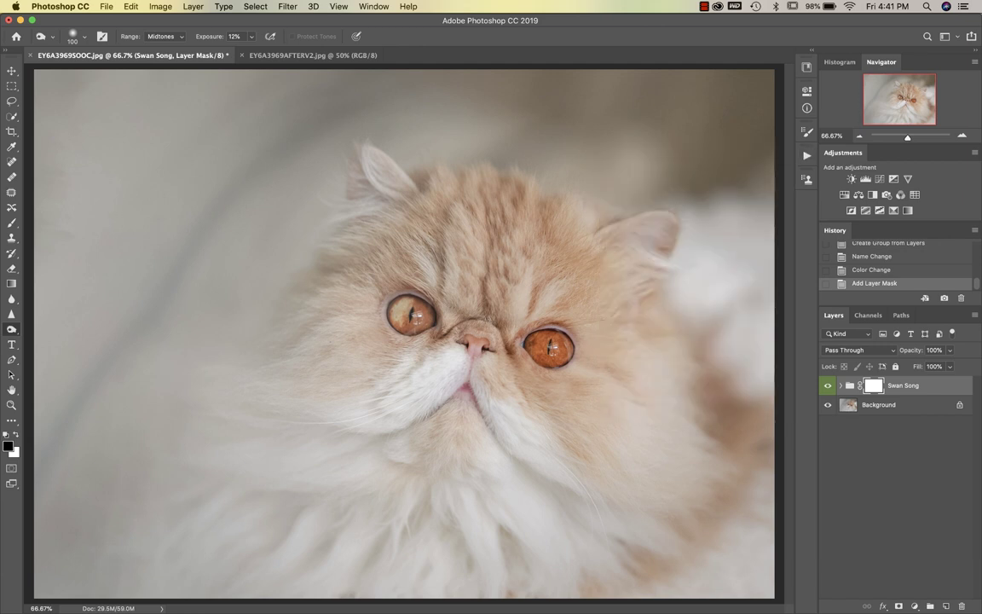
# Step: Lower the Swan Song group's opacity to 65% and toggle its visibility to compare before and after
pyautogui.click(950, 354)
pyautogui.moveTo(953, 366); pyautogui.dragTo(938, 366)
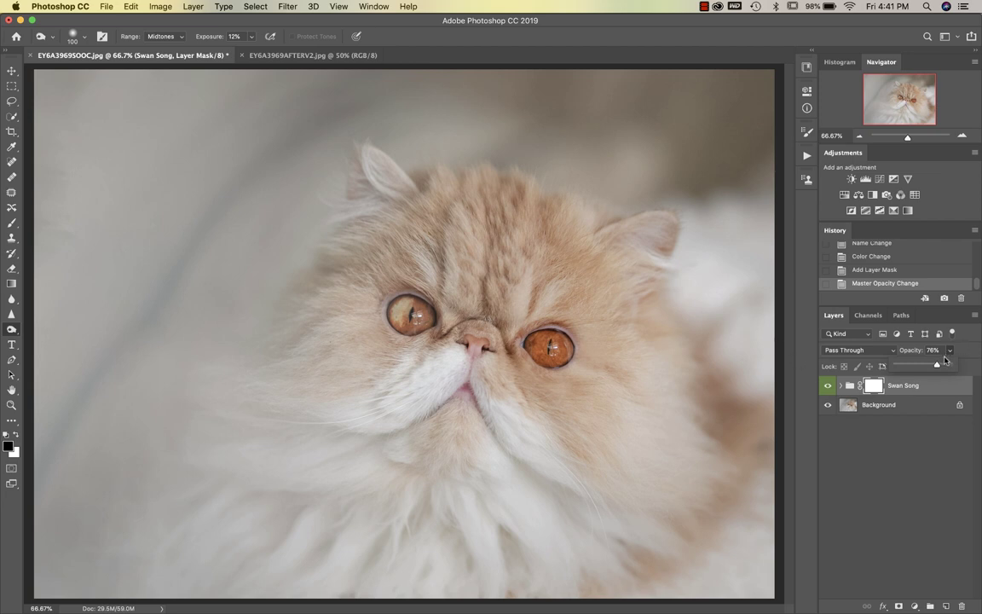
pyautogui.moveTo(937, 366); pyautogui.dragTo(931, 368)
pyautogui.click(827, 386)
pyautogui.click(827, 385)
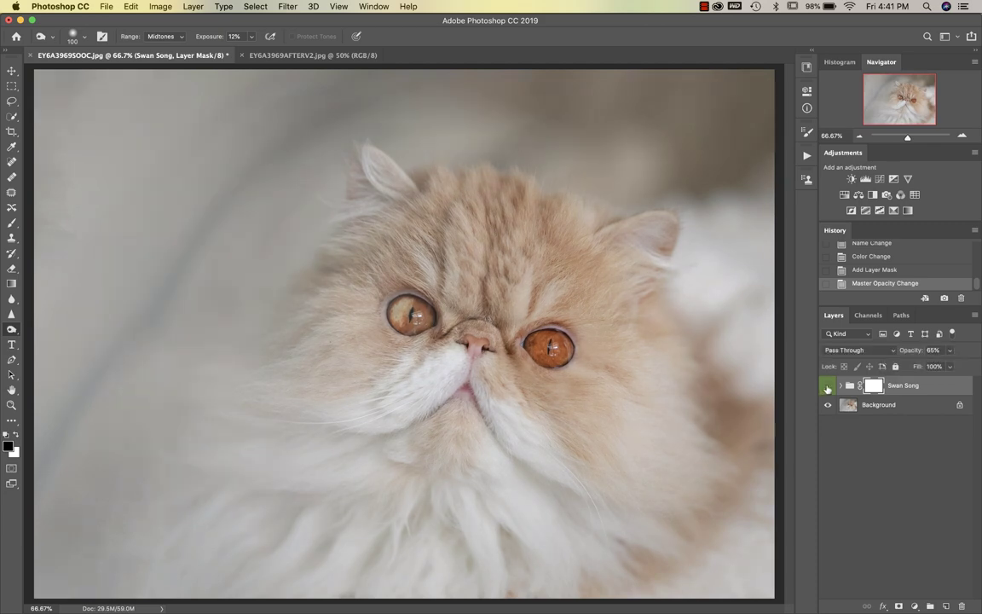
pyautogui.click(827, 388)
pyautogui.click(827, 388)
# Step: Run the Cats Meow {Clean Vibrance} tone enhancer action from the Fur & Feathers Collection
pyautogui.click(807, 156)
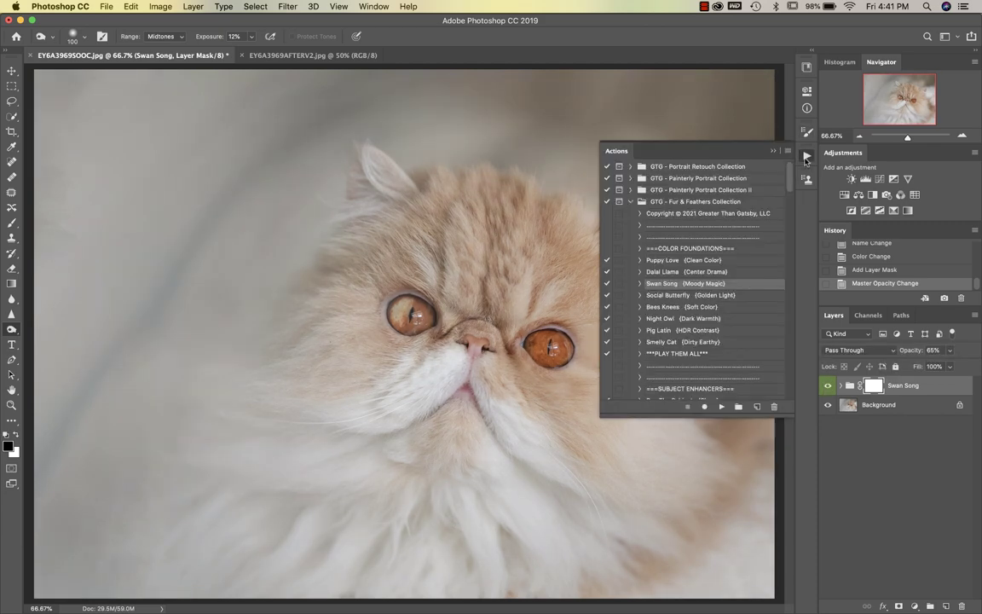
pyautogui.scroll(-3, 743, 265)
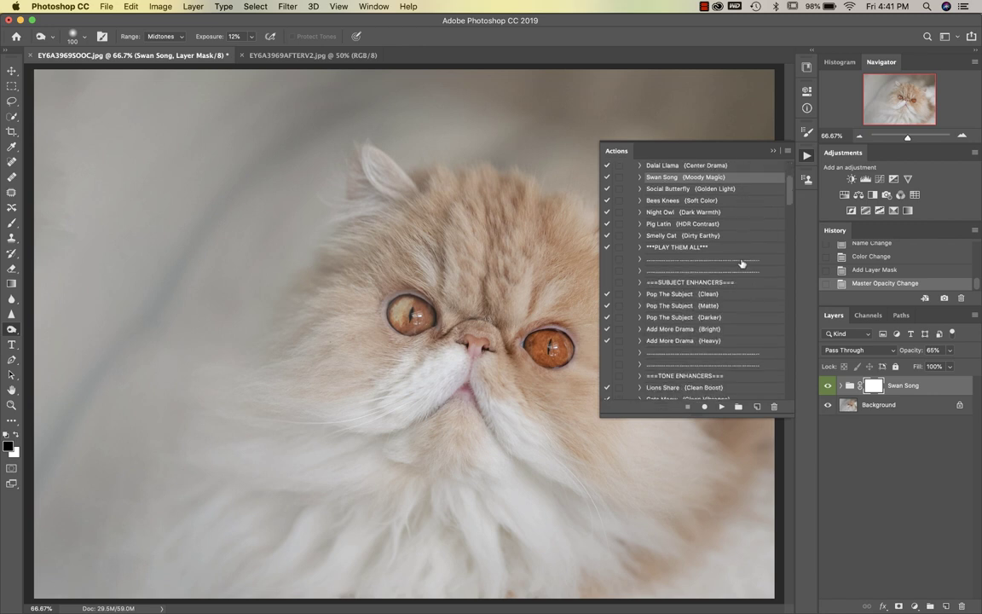
pyautogui.scroll(-3, 742, 265)
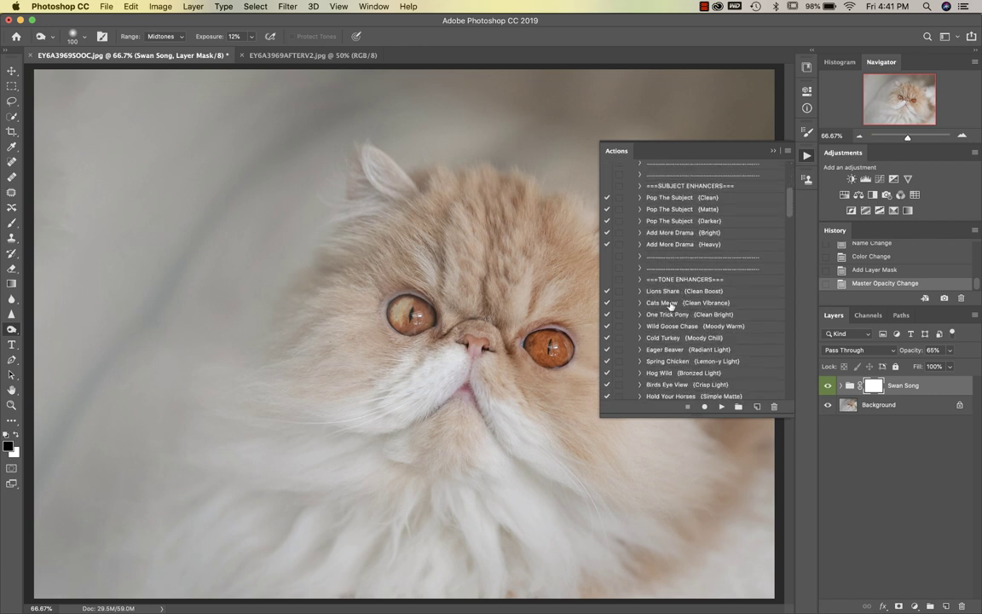
pyautogui.click(686, 303)
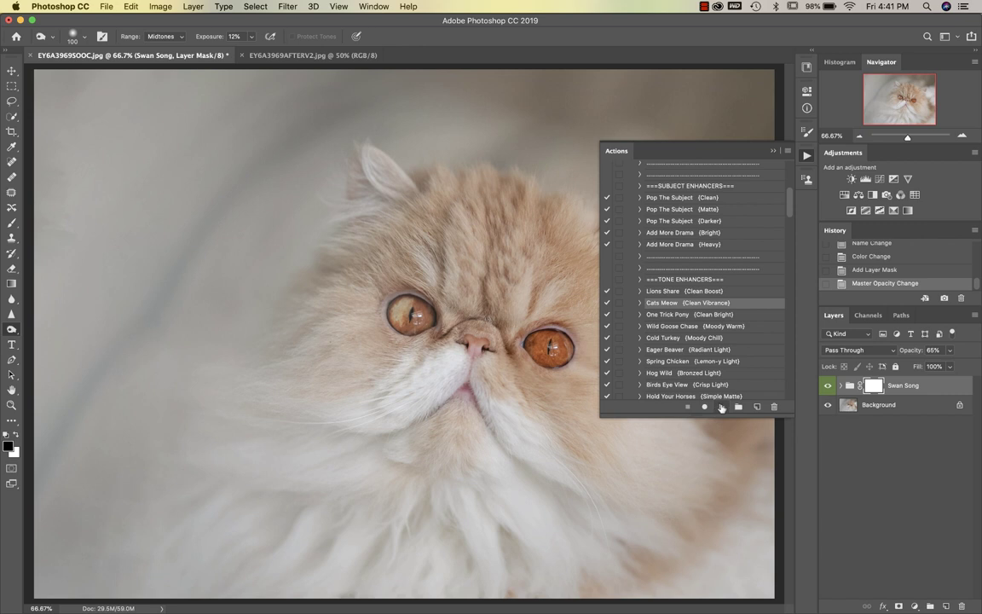
pyautogui.click(722, 408)
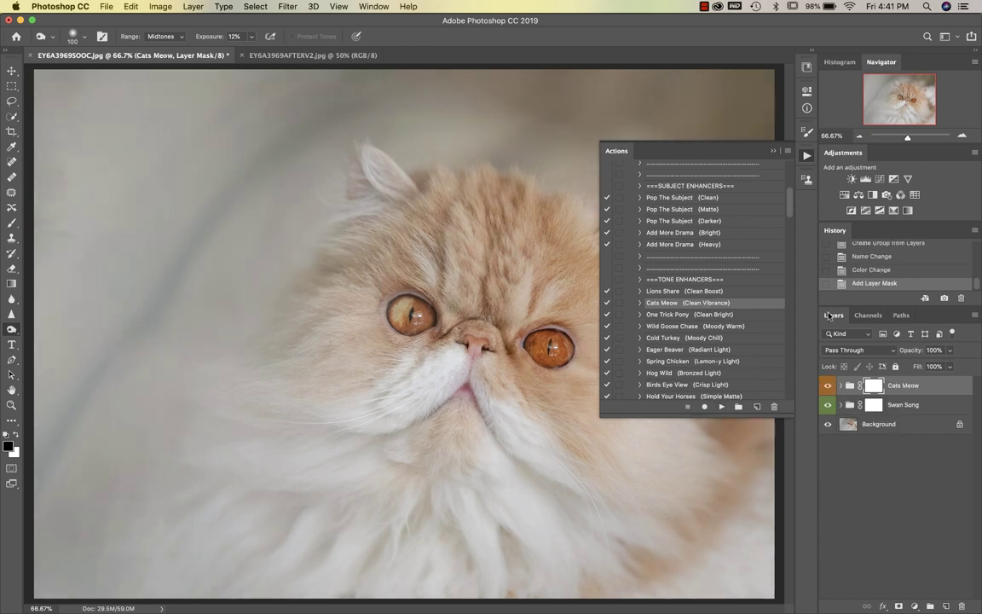
# Step: Lower the Cats Meow group's opacity to 50% and toggle its visibility to check the effect
pyautogui.click(951, 351)
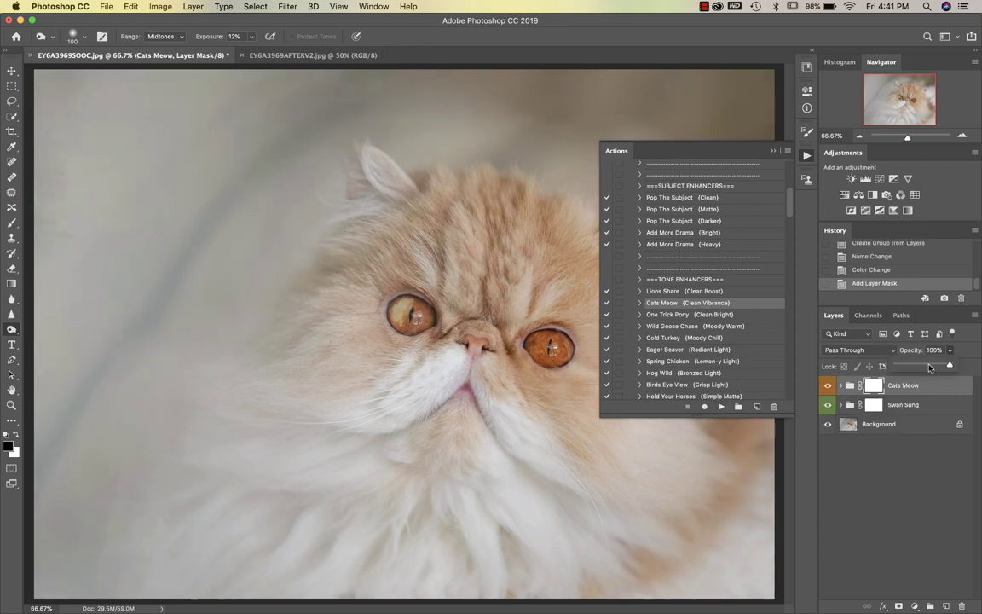
pyautogui.click(929, 366)
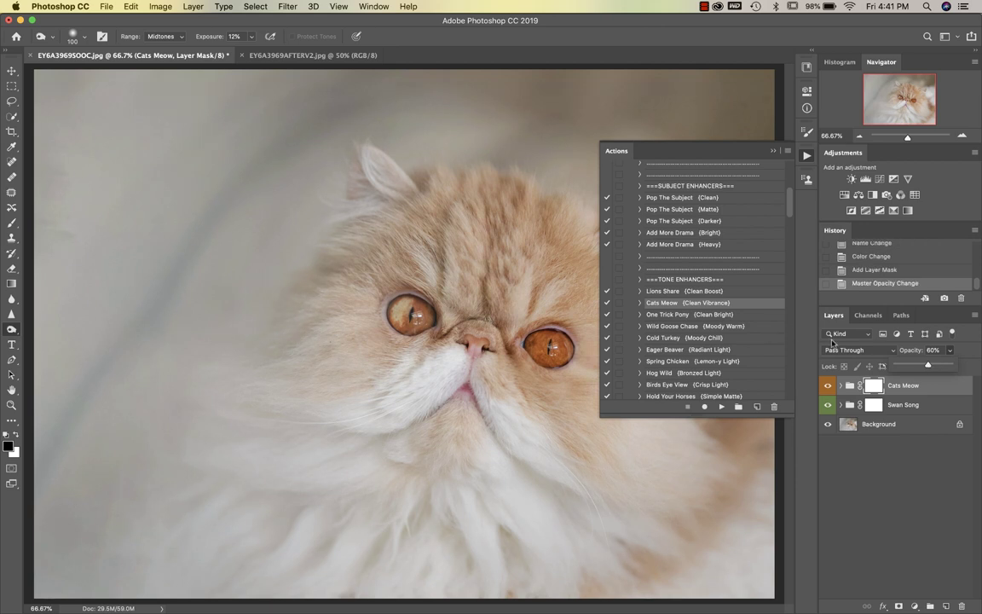
pyautogui.click(825, 383)
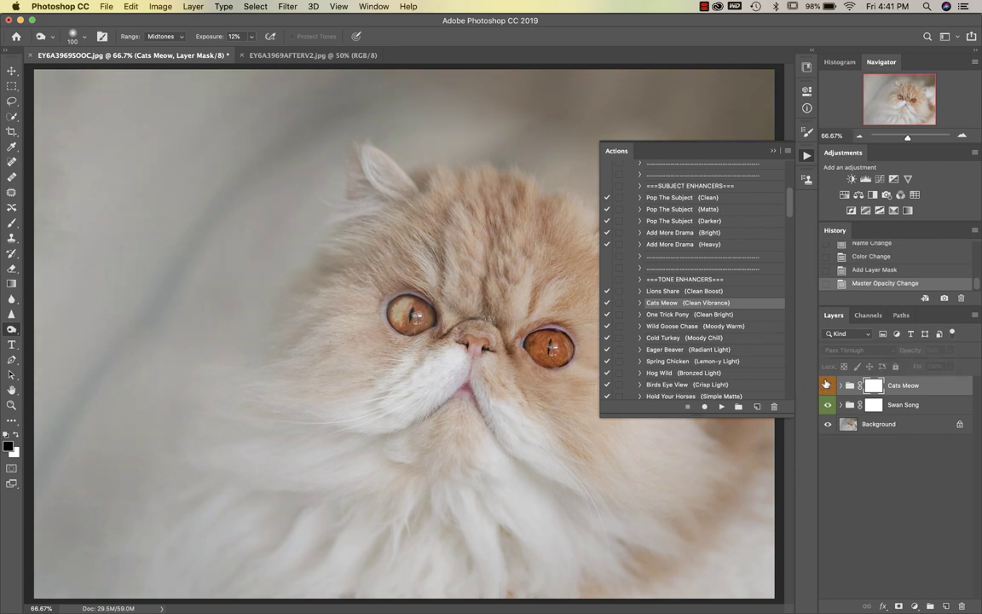
pyautogui.click(825, 384)
pyautogui.click(773, 150)
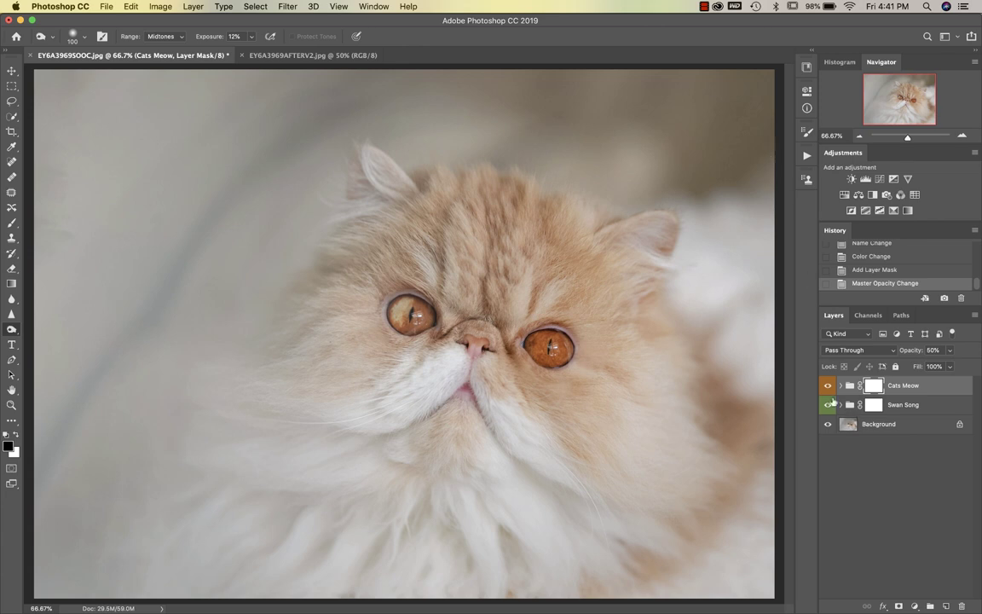
pyautogui.click(828, 386)
pyautogui.click(828, 386)
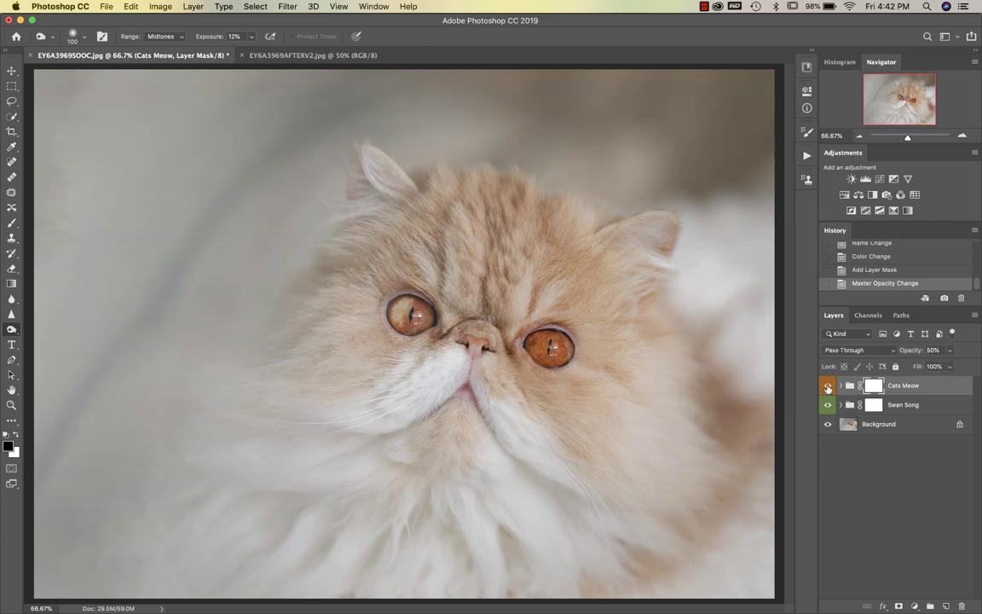
# Step: Run the All Over Eye Pop retouch brush action
pyautogui.click(807, 155)
pyautogui.scroll(-2, 719, 279)
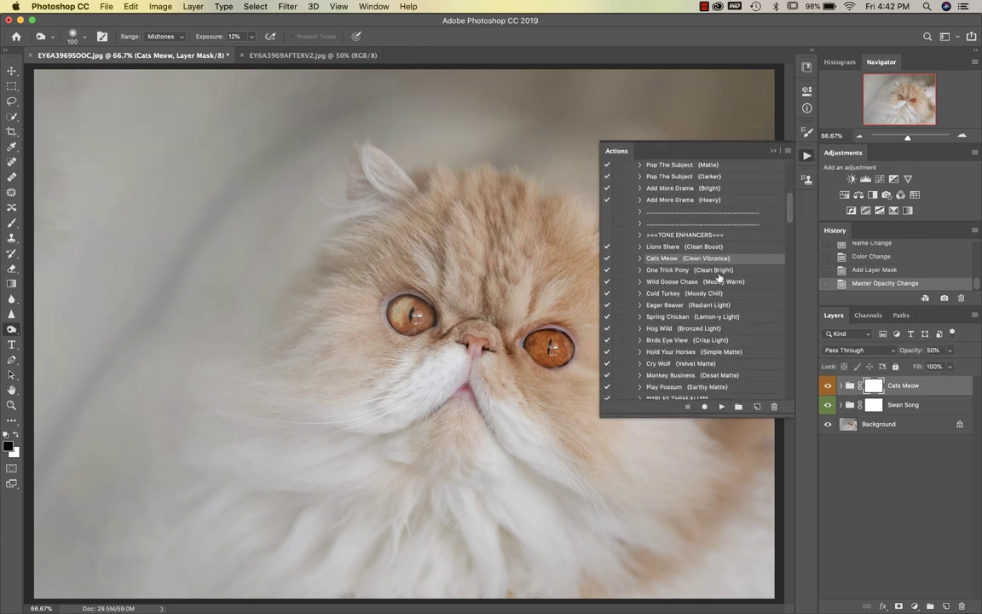
pyautogui.scroll(-6, 719, 279)
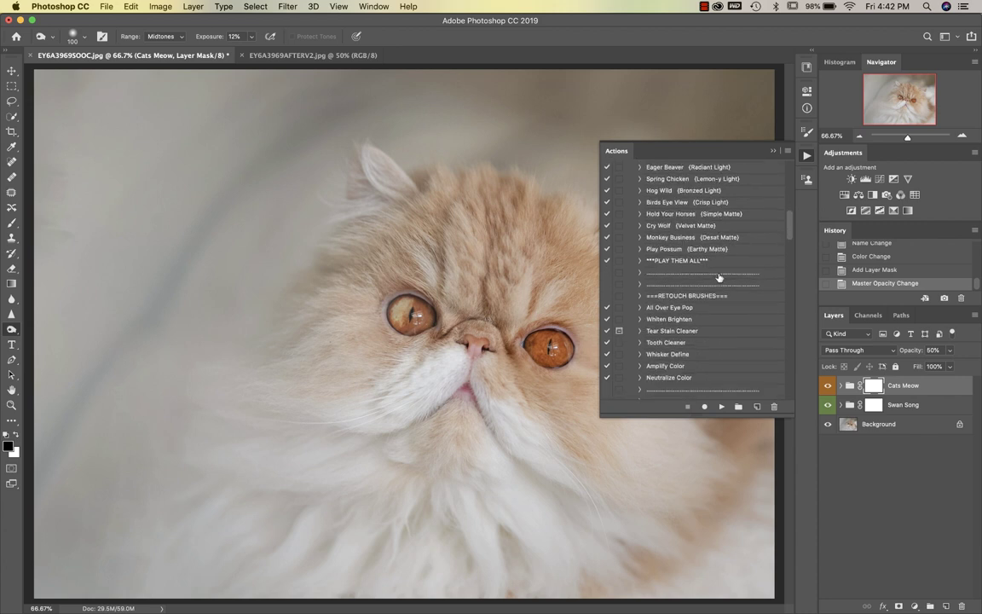
pyautogui.click(658, 308)
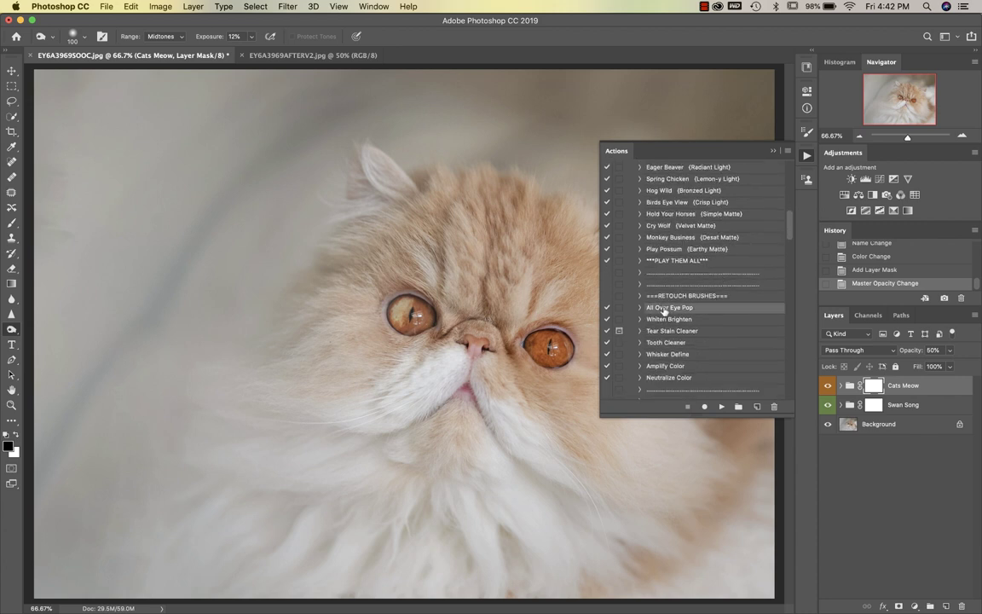
pyautogui.click(722, 407)
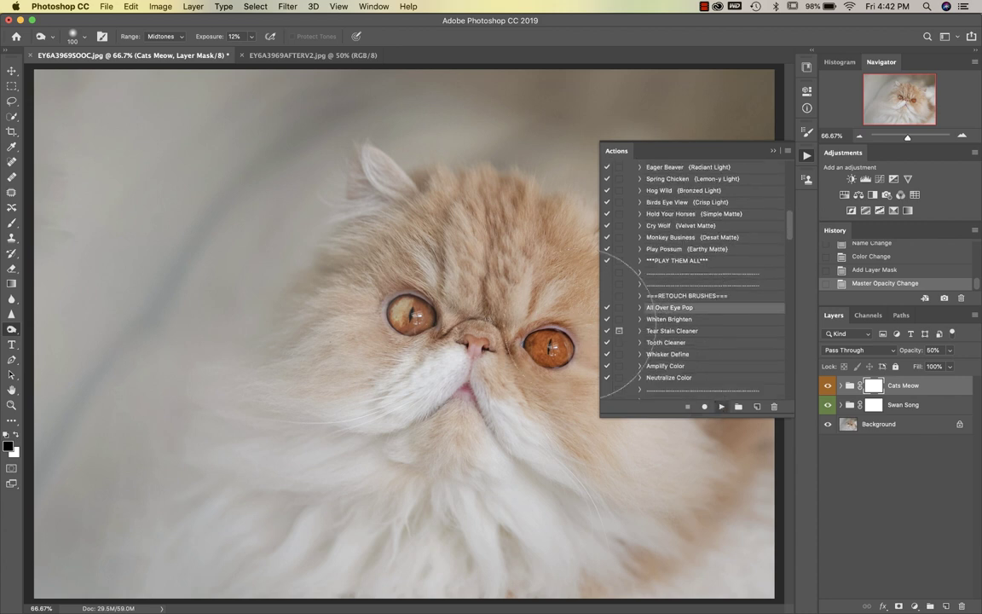
# Step: Paint the All Over Eye Pop mask white over both eyes with a 150 px brush and set the group's opacity to 36%
pyautogui.press('[')
pyautogui.press('[')
pyautogui.press('[')
pyautogui.press('[')
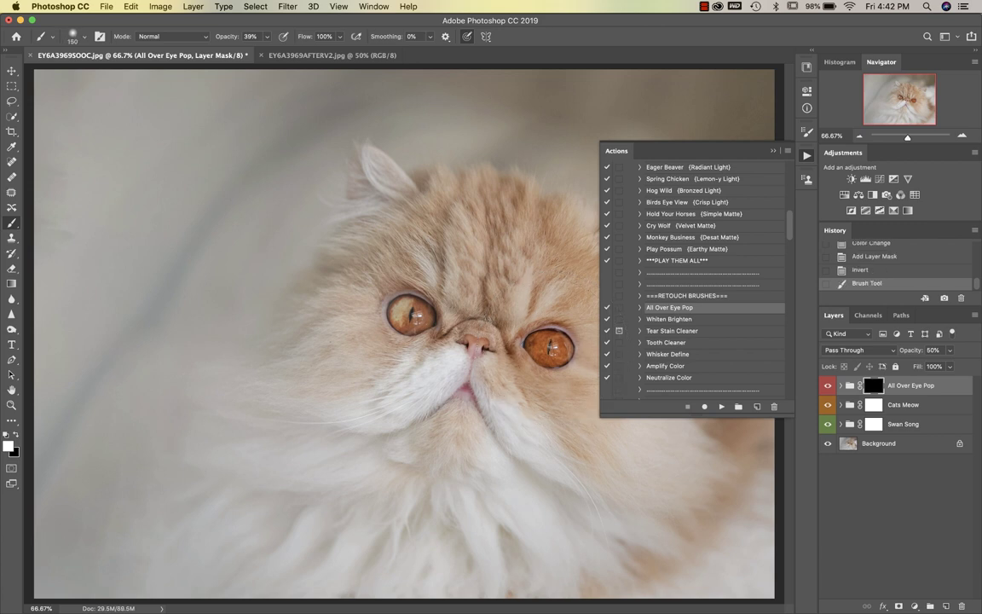
pyautogui.moveTo(546, 346)
pyautogui.mouseDown()
pyautogui.moveTo(553, 341)
pyautogui.moveTo(540, 350)
pyautogui.moveTo(550, 353)
pyautogui.mouseUp()
pyautogui.moveTo(424, 323)
pyautogui.mouseDown()
pyautogui.moveTo(418, 307)
pyautogui.moveTo(404, 316)
pyautogui.moveTo(411, 328)
pyautogui.mouseUp()
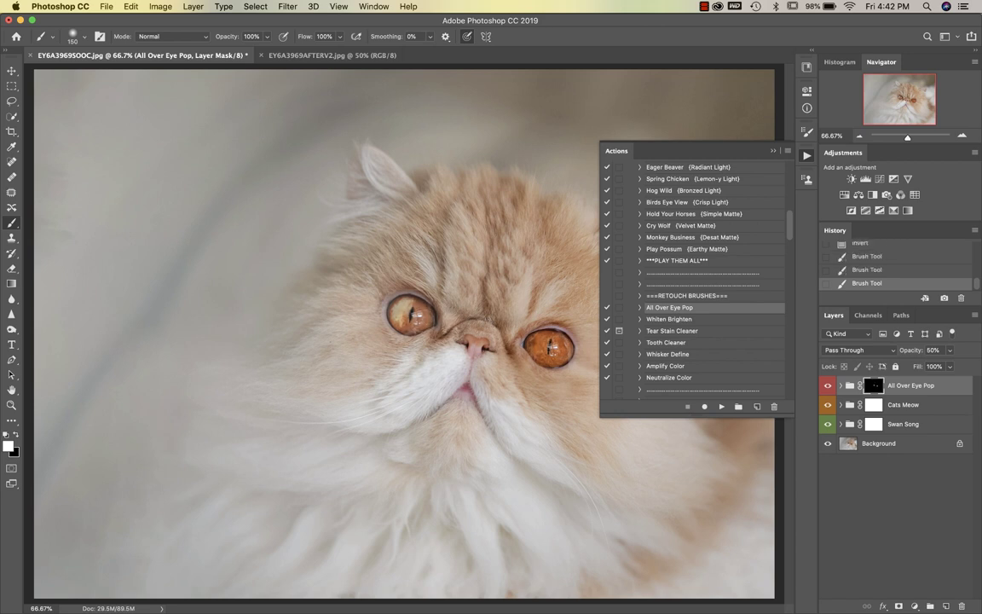
pyautogui.click(949, 352)
pyautogui.click(939, 365)
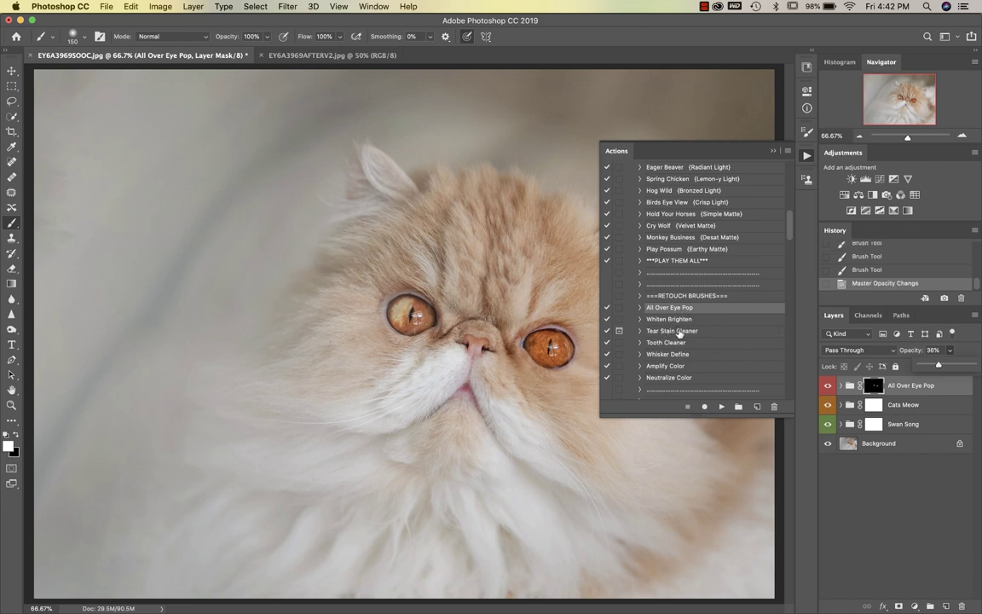
# Step: Run the Tear Stain Cleaner action, sampling the darker orange fur tone b58460 near the eye as its fill color
pyautogui.click(675, 331)
pyautogui.click(723, 407)
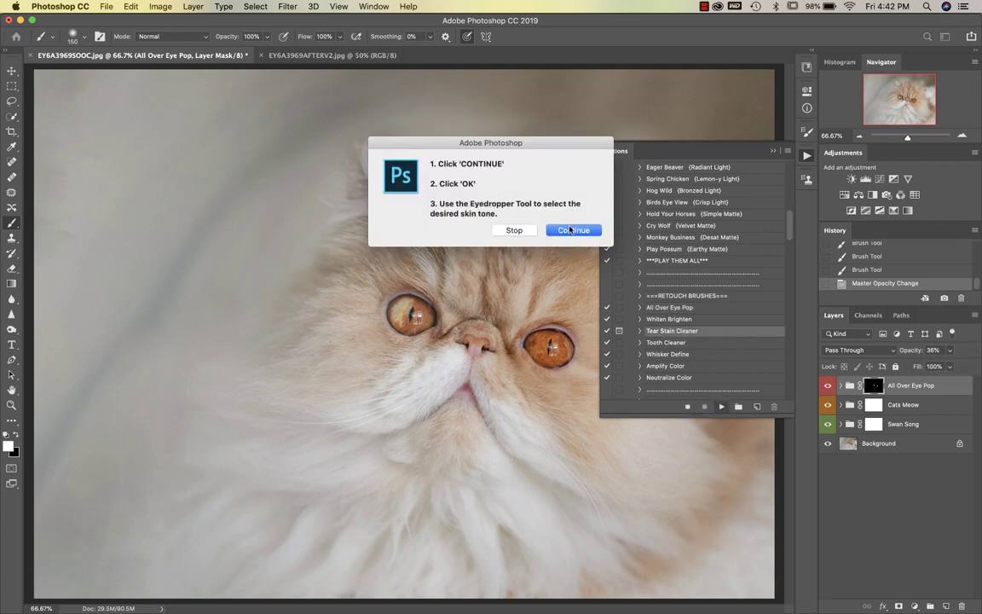
pyautogui.click(573, 230)
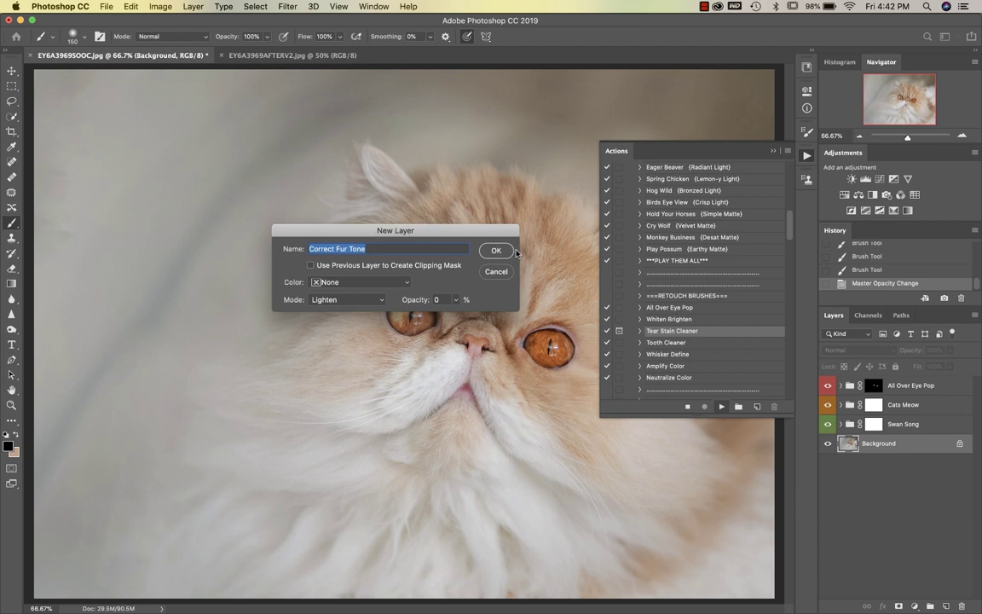
pyautogui.press('Return')
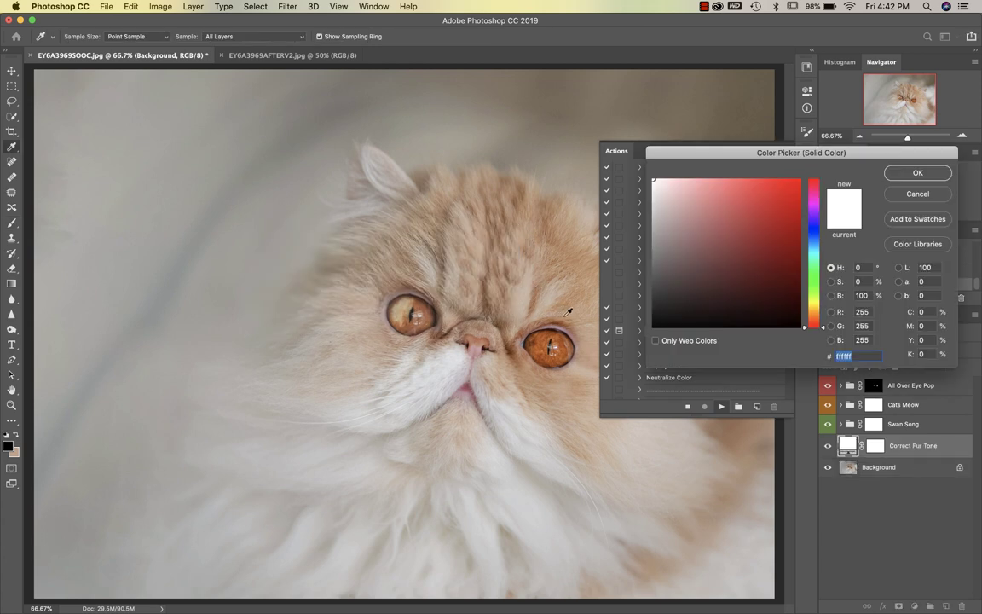
pyautogui.click(565, 314)
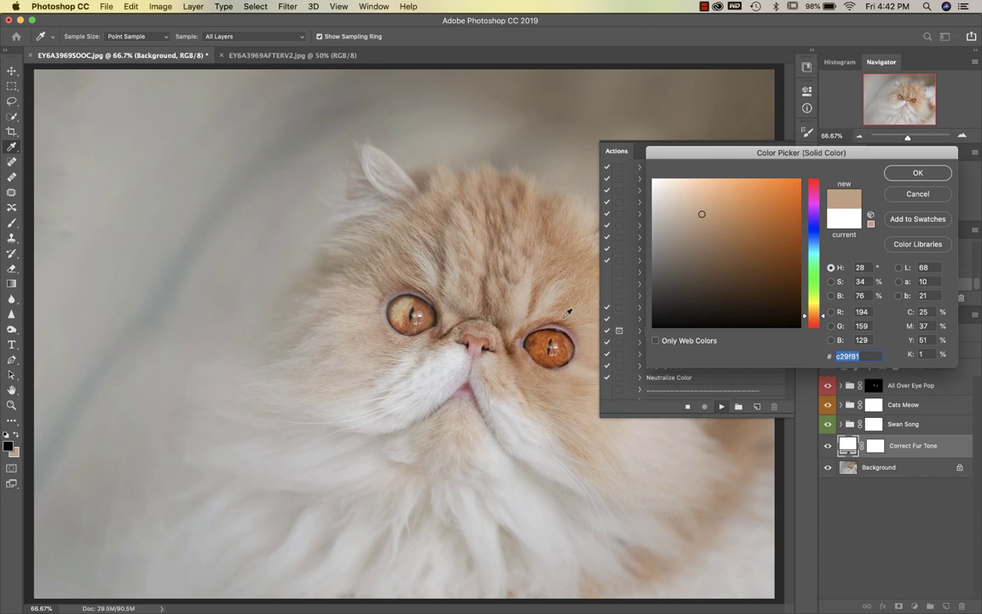
pyautogui.click(589, 300)
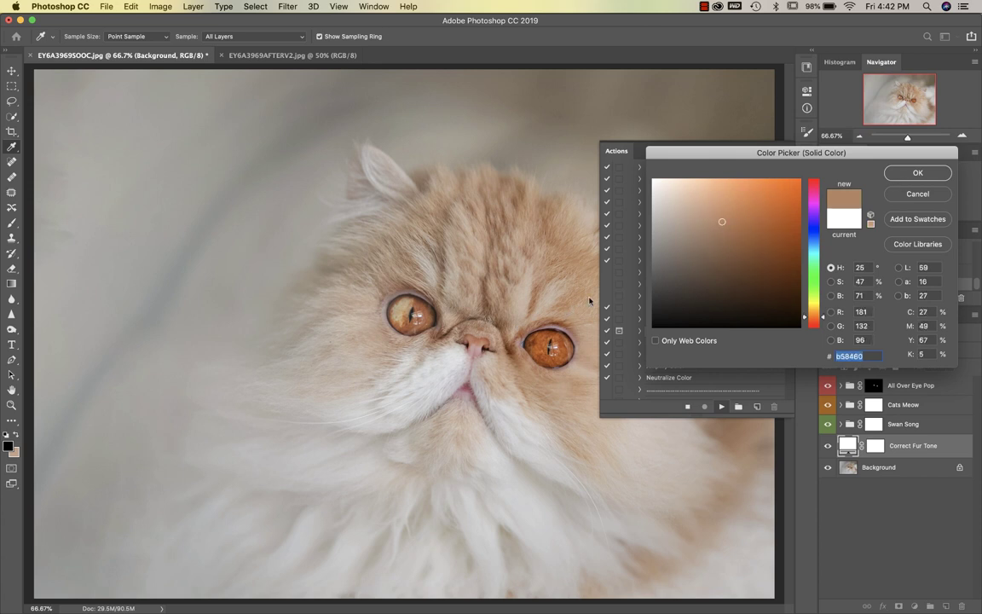
pyautogui.press('Return')
pyautogui.click(577, 218)
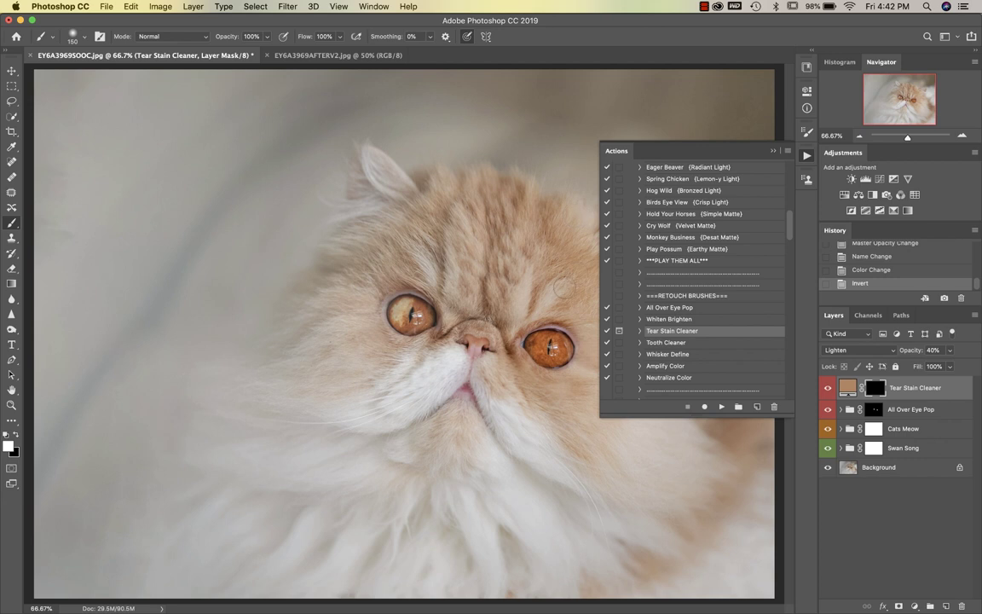
# Step: Paint the Tear Stain Cleaner mask over the stained fur at the inner corners of the eyes with a 100 px brush
pyautogui.press('super+minus')
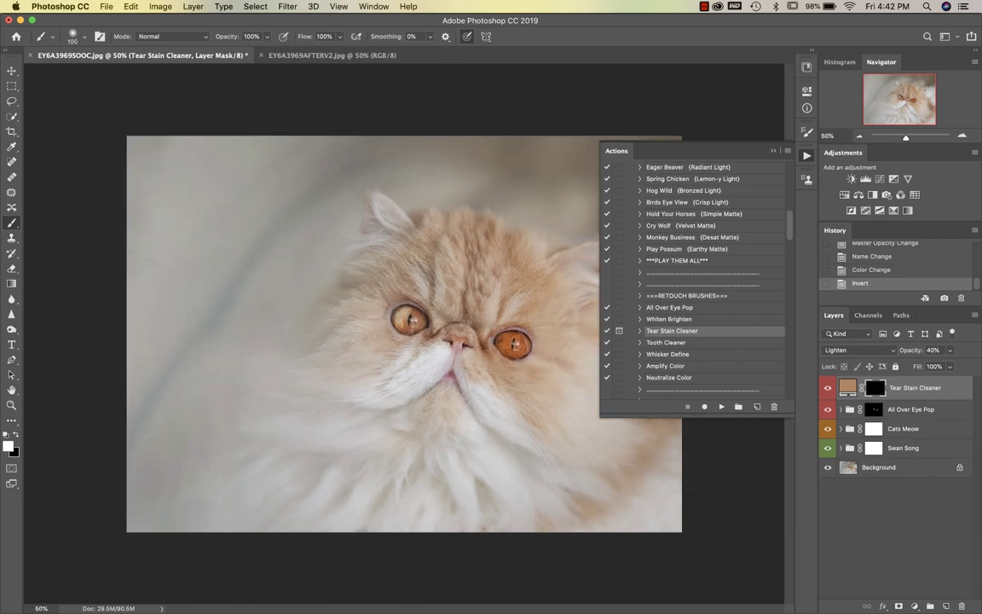
pyautogui.click(487, 348)
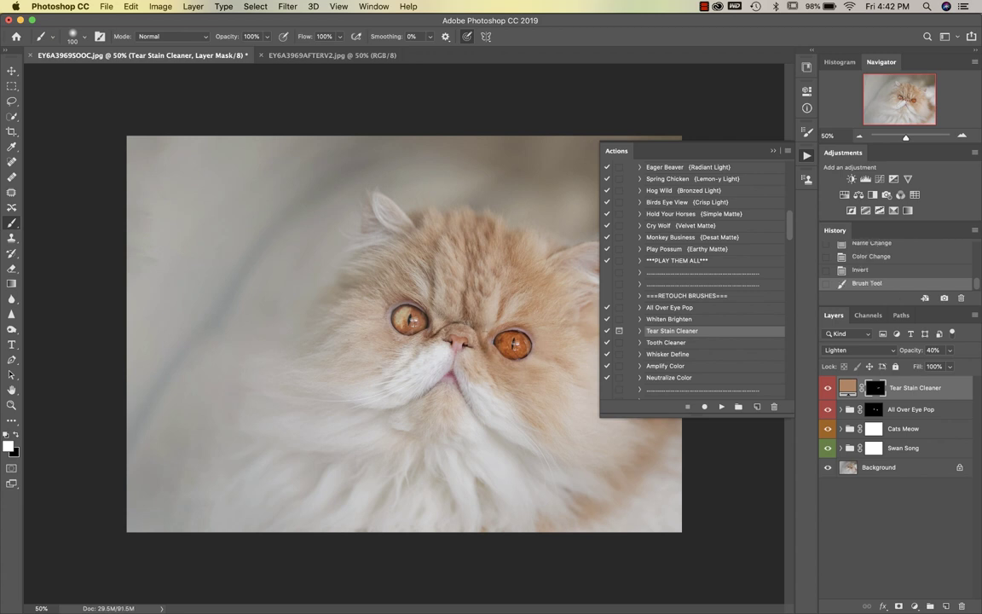
pyautogui.click(488, 347)
pyautogui.click(491, 350)
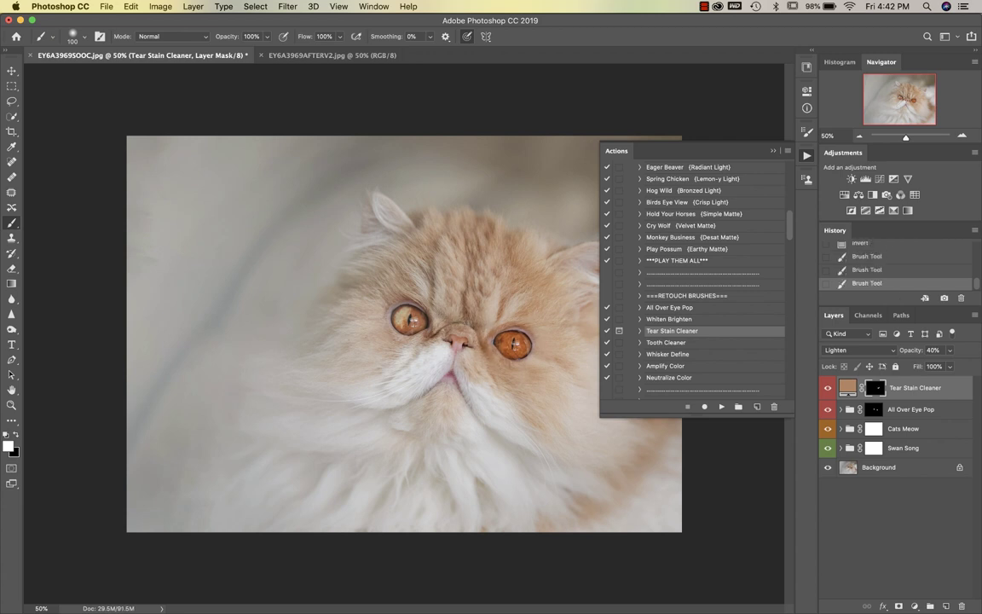
pyautogui.click(432, 334)
# Step: Run the Tear Stain Cleaner action again, sampling the lighter fur tone b8997f between the eyes as its fill color
pyautogui.click(720, 407)
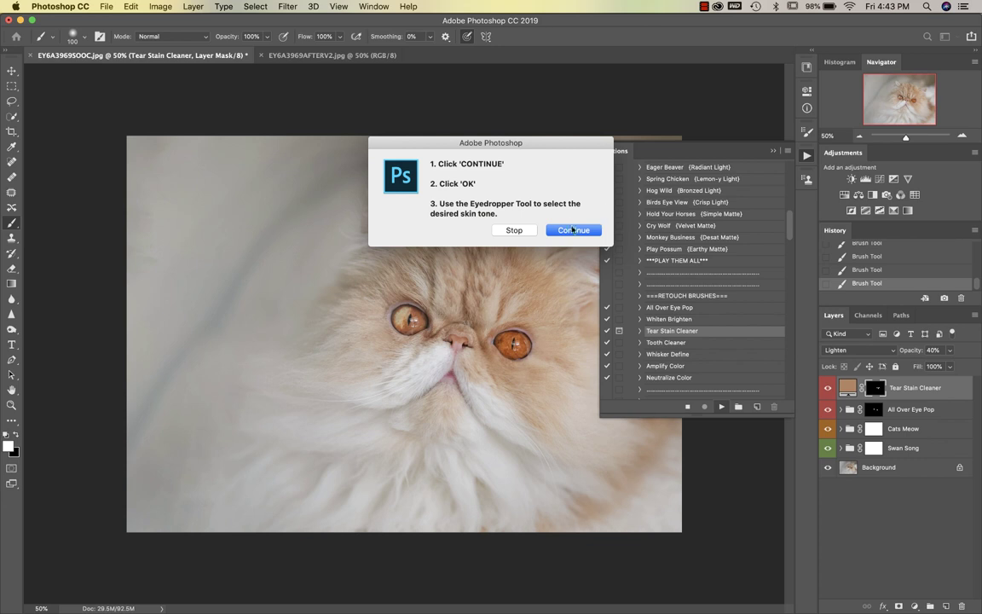
pyautogui.click(574, 229)
pyautogui.press('Return')
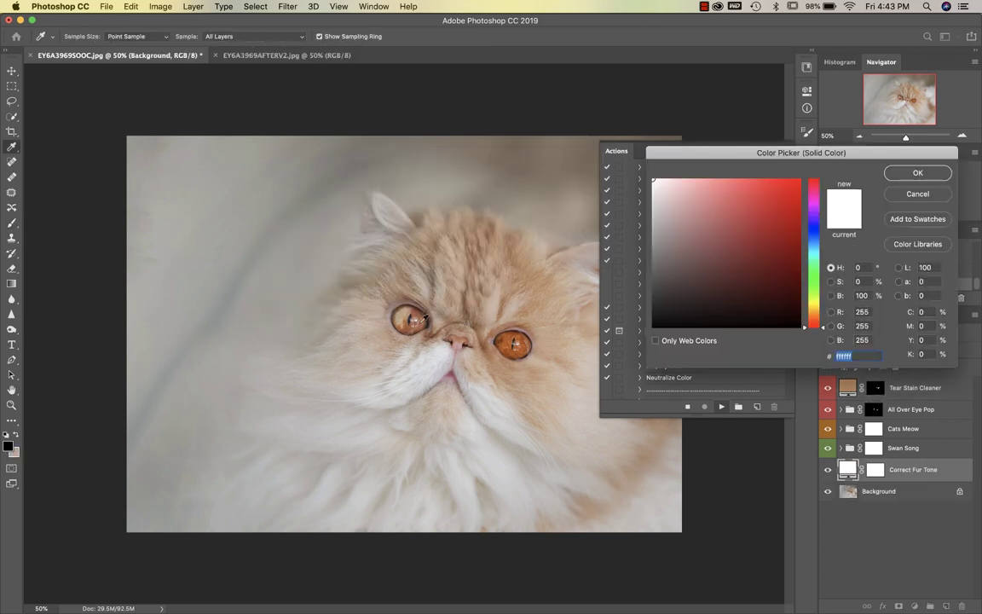
pyautogui.click(439, 320)
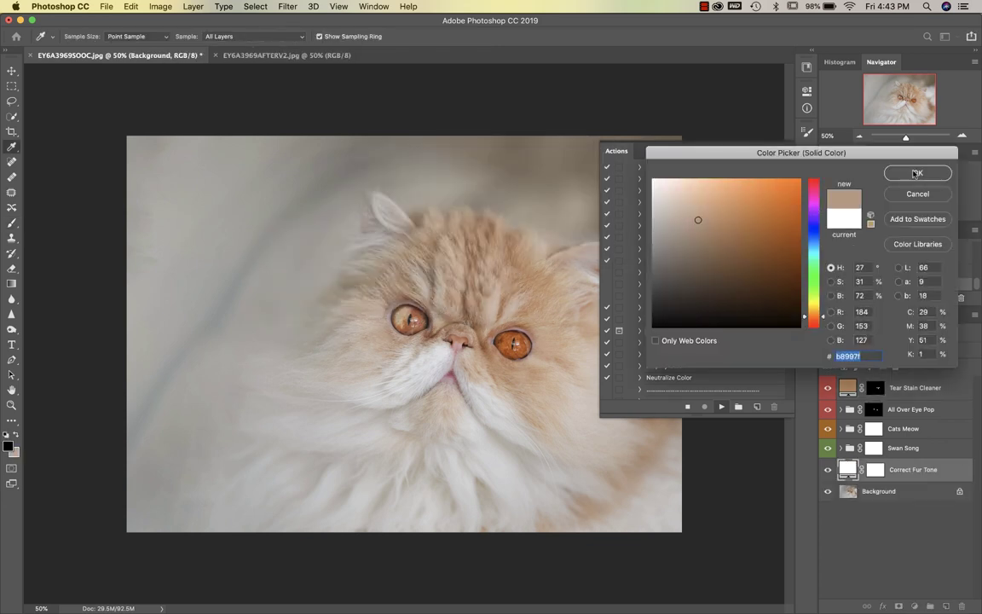
pyautogui.press('Return')
pyautogui.click(567, 216)
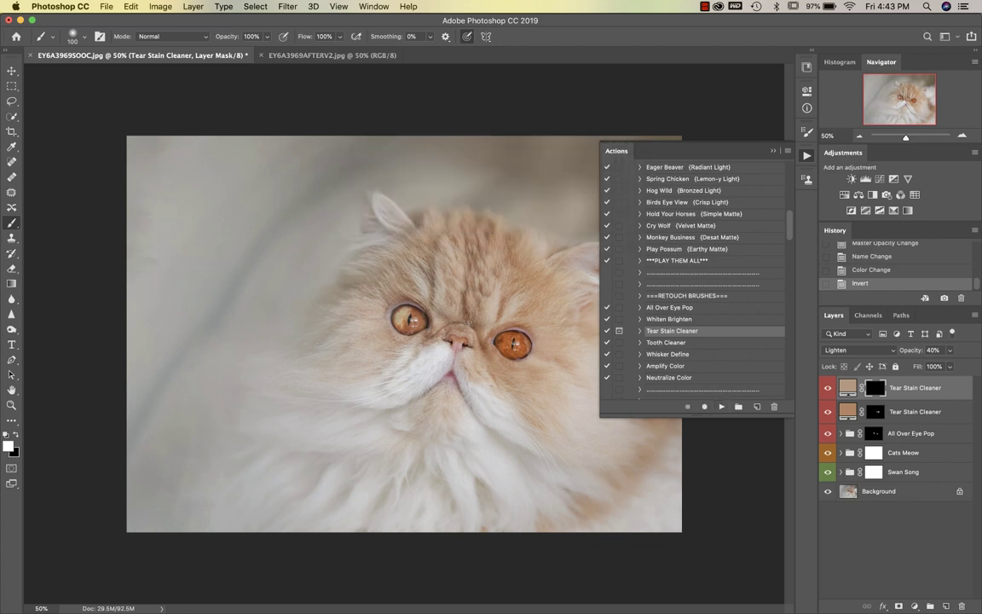
# Step: Paint the new Tear Stain Cleaner mask white over the stained fur around the cat's smaller-looking eye with a 100 px brush
pyautogui.moveTo(429, 312)
pyautogui.mouseDown()
pyautogui.moveTo(411, 302)
pyautogui.moveTo(382, 312)
pyautogui.mouseUp()
pyautogui.click(393, 337)
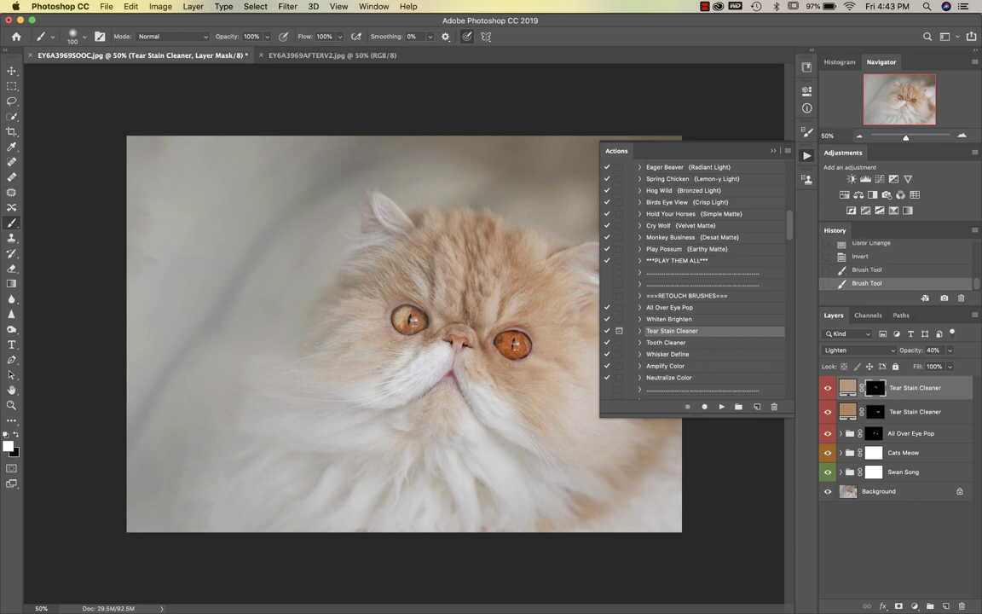
pyautogui.click(396, 338)
pyautogui.click(395, 338)
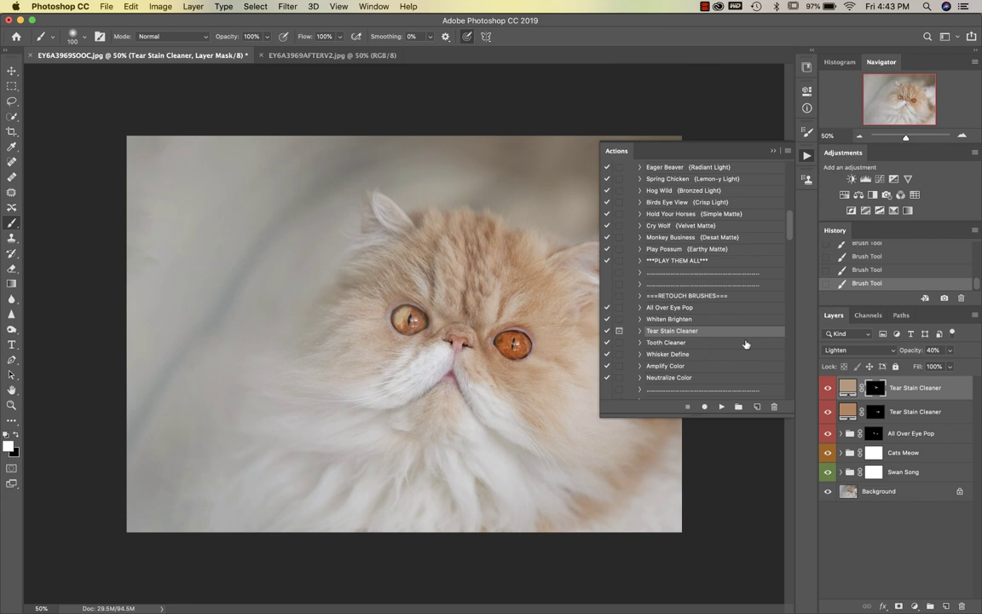
# Step: Run the Silky + Neutral coat brush action, allowing it to flatten the image
pyautogui.scroll(-1, 739, 359)
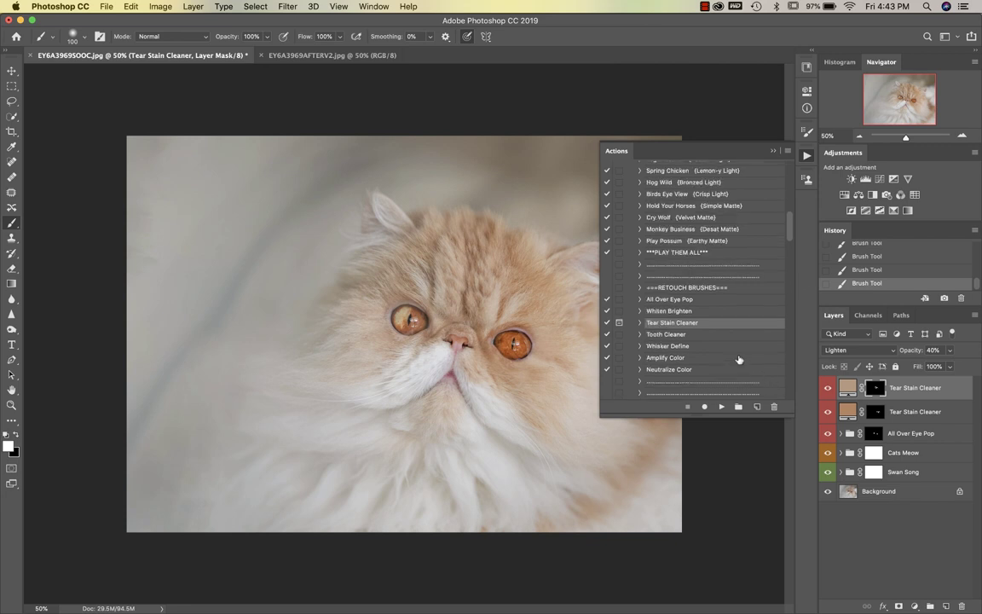
pyautogui.scroll(-5, 740, 360)
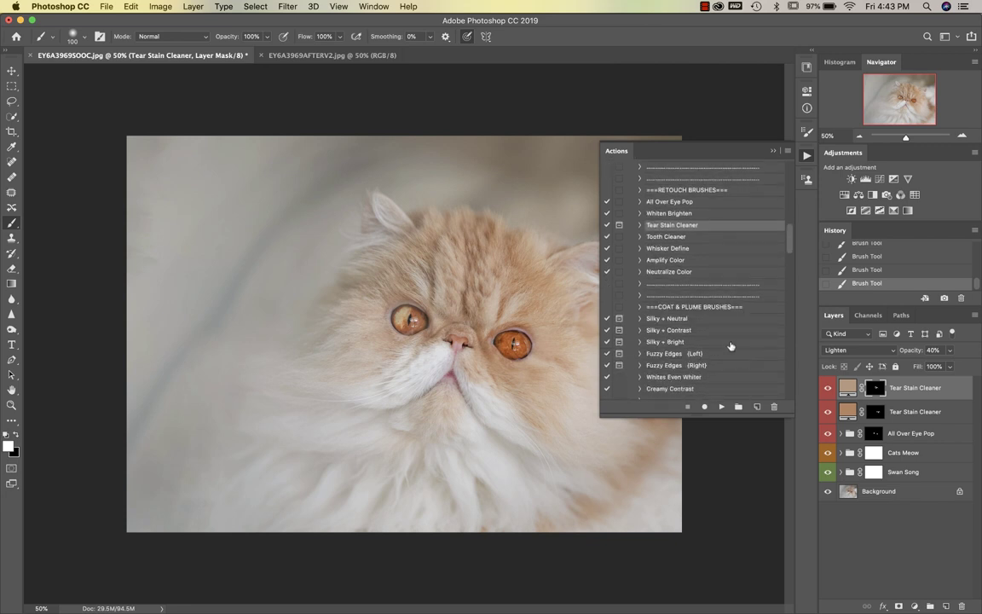
pyautogui.click(665, 320)
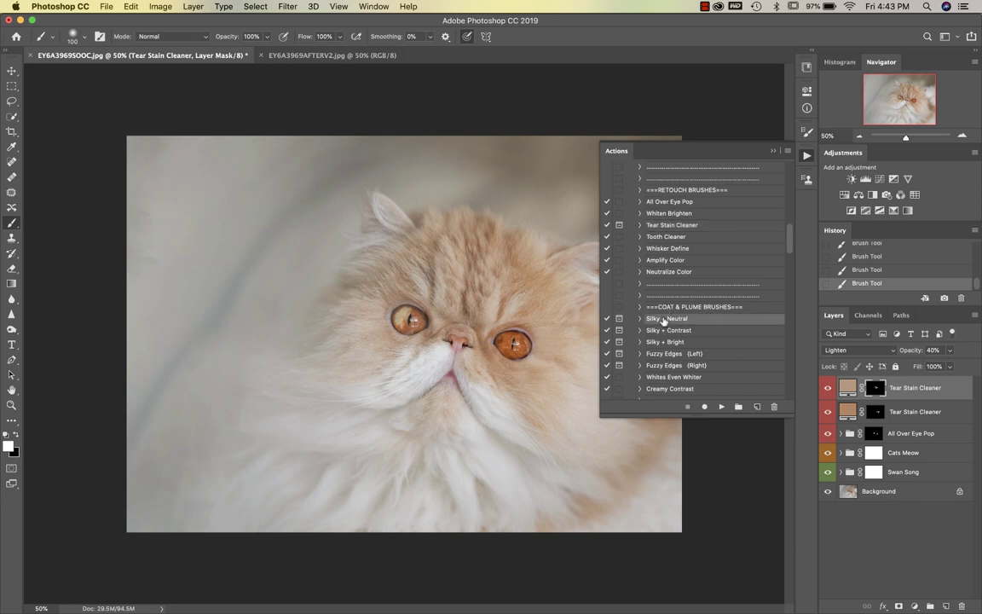
pyautogui.click(722, 407)
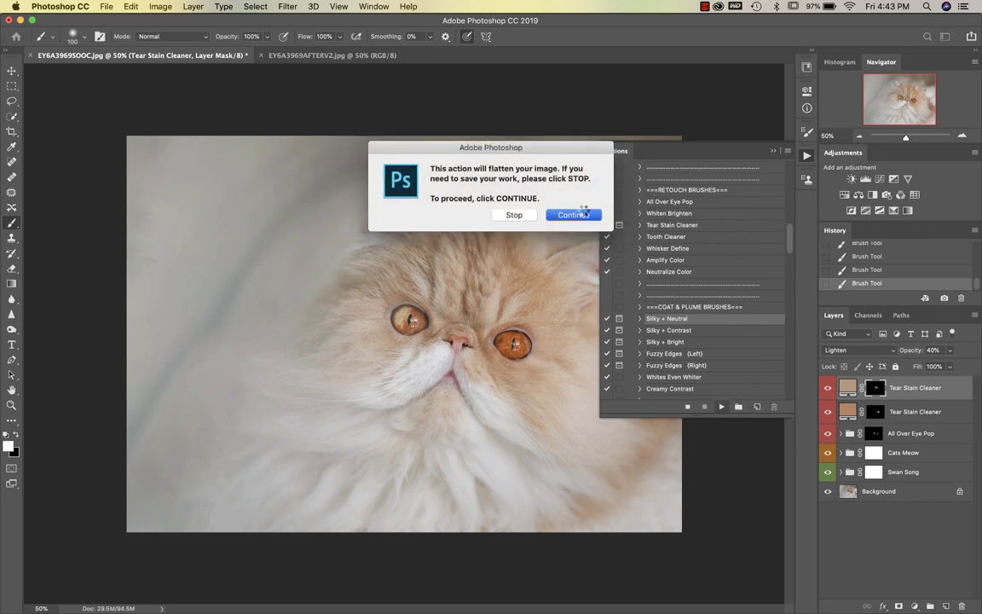
pyautogui.click(576, 214)
# Step: Paint the Silky + Neutral mask white over the cat's fur, enlarging the brush to 1300 px, and set the group's opacity to 68%
pyautogui.press(']')
pyautogui.press(']')
pyautogui.press(']')
pyautogui.press(']')
pyautogui.press(']')
pyautogui.press(']')
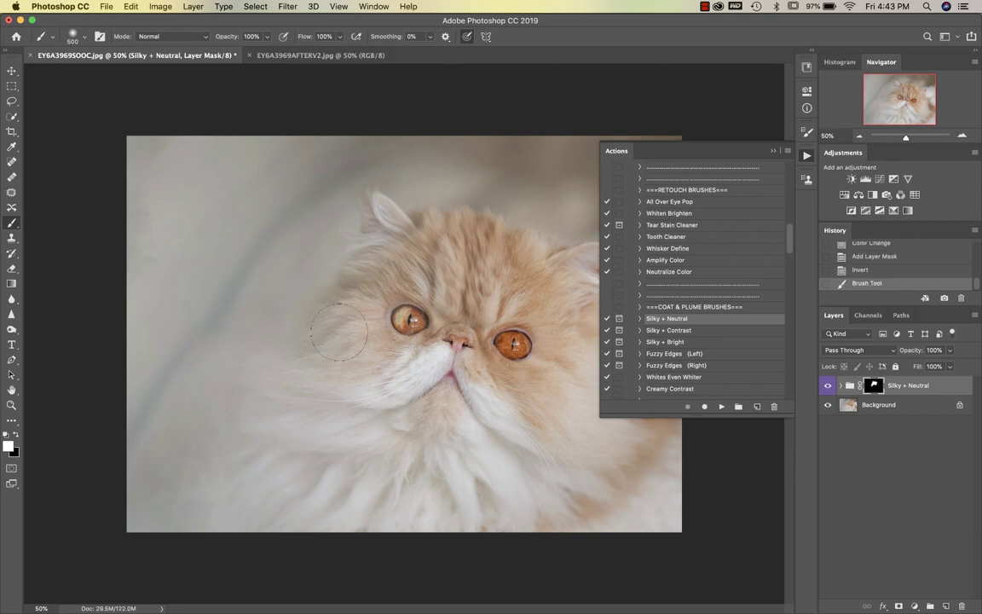
pyautogui.click(773, 151)
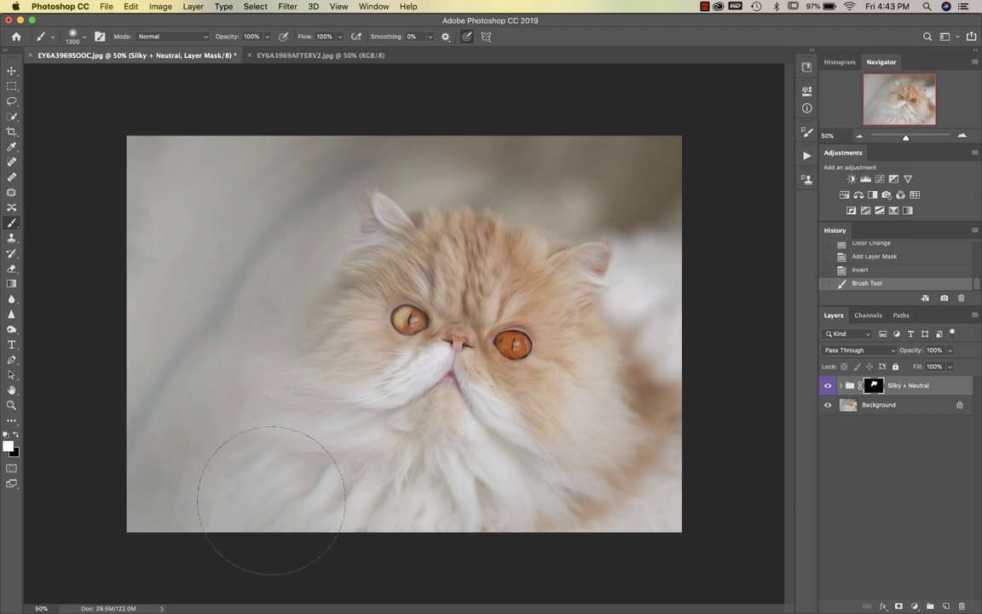
pyautogui.moveTo(580, 214)
pyautogui.mouseDown()
pyautogui.moveTo(336, 403)
pyautogui.moveTo(652, 452)
pyautogui.moveTo(557, 277)
pyautogui.moveTo(515, 306)
pyautogui.mouseUp()
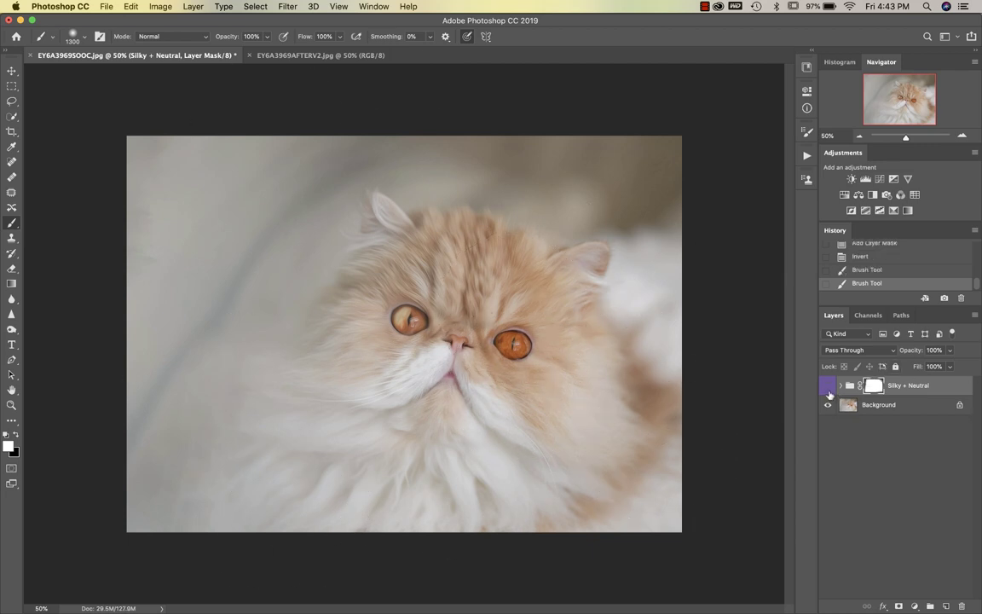
pyautogui.click(950, 367)
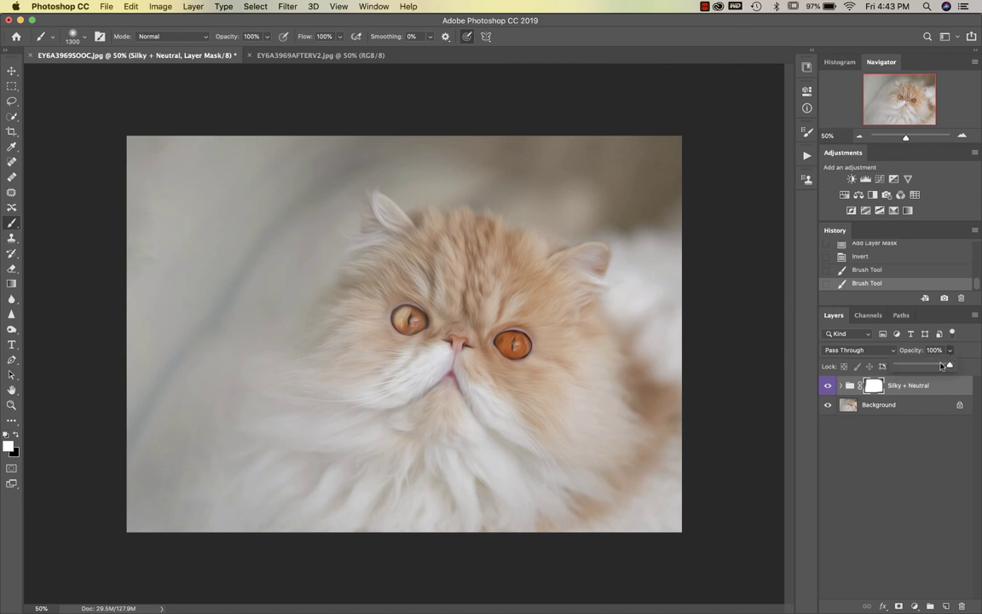
pyautogui.click(939, 367)
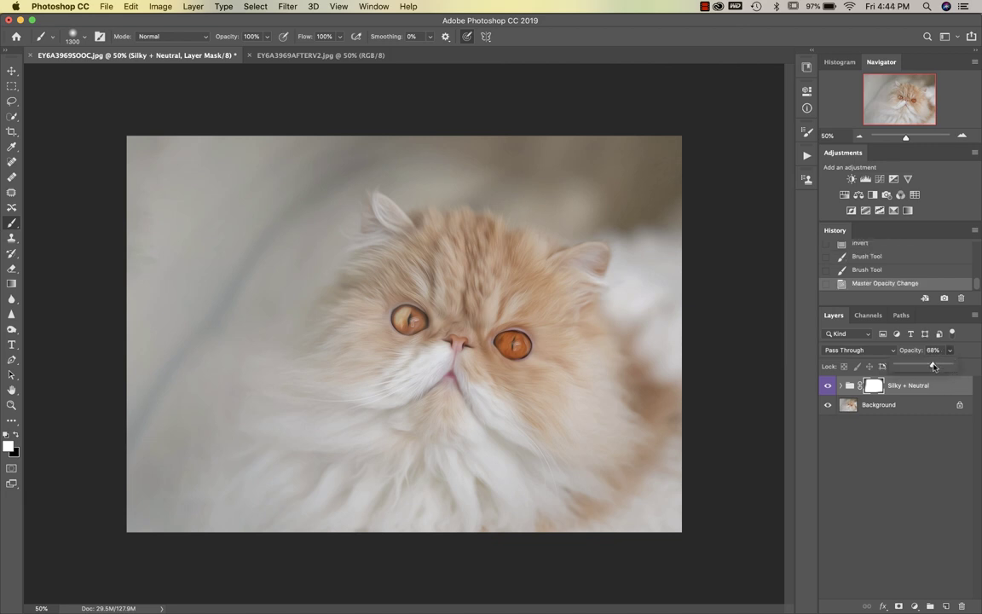
# Step: Paint black over both eyes on the Silky + Neutral mask with a 200 px brush to remove the effect there
pyautogui.press('x')
pyautogui.press('[')
pyautogui.press('[')
pyautogui.press('[')
pyautogui.press('[')
pyautogui.press('[')
pyautogui.press('[')
pyautogui.press('[')
pyautogui.press('[')
pyautogui.press('[')
pyautogui.press('[')
pyautogui.press('[')
pyautogui.press('[')
pyautogui.press('[')
pyautogui.press('[')
pyautogui.click(514, 344)
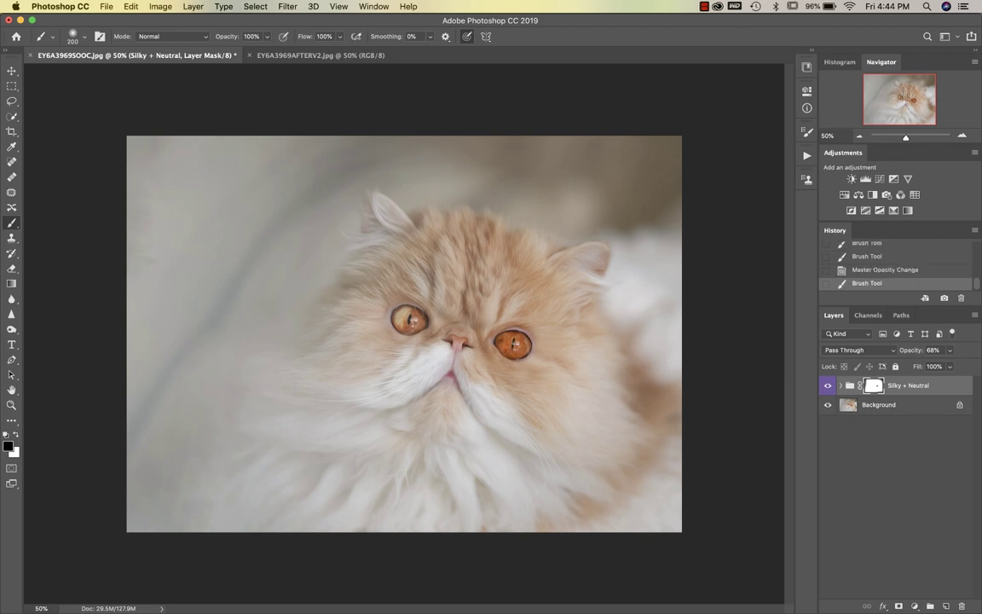
pyautogui.click(397, 225)
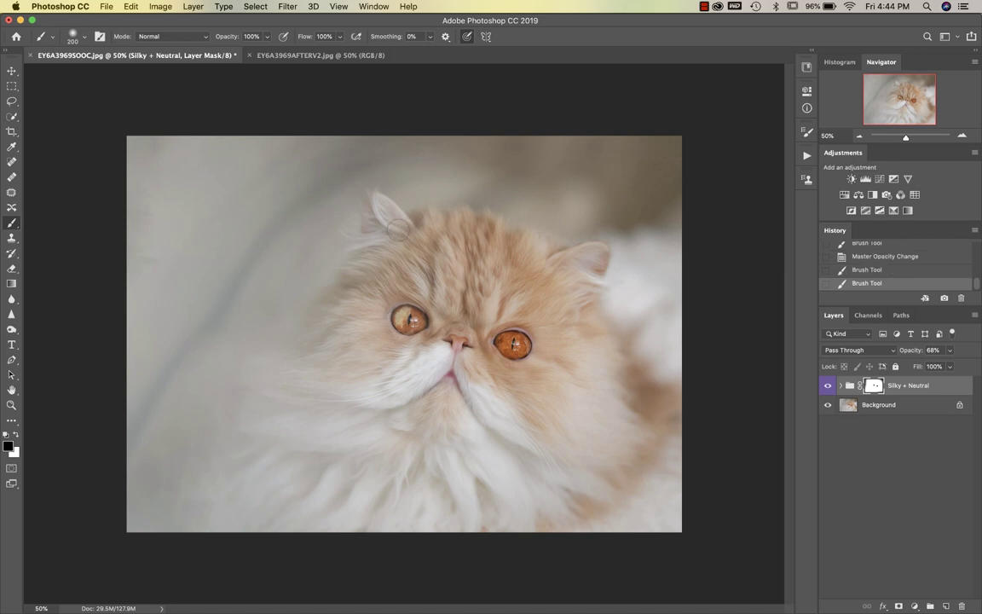
# Step: Paint black over the nose and mouth on the Silky + Neutral mask with a 100 px brush
pyautogui.press('[')
pyautogui.press('[')
pyautogui.press('[')
pyautogui.click(457, 339)
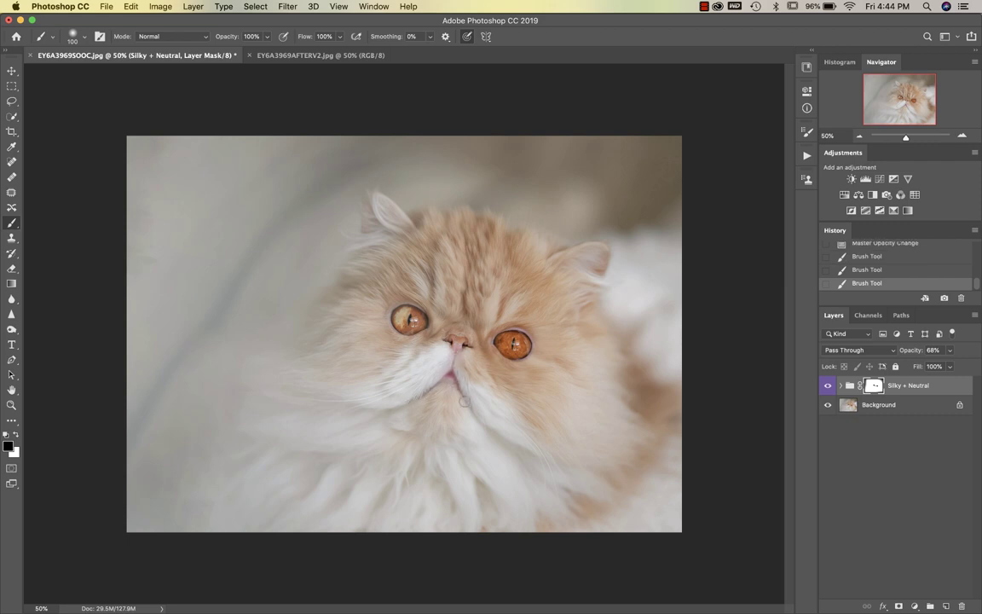
pyautogui.moveTo(455, 350); pyautogui.dragTo(453, 362)
# Step: Compare the portrait with the Silky + Neutral group hidden and shown, and run the Creamy Contrast action
pyautogui.click(807, 155)
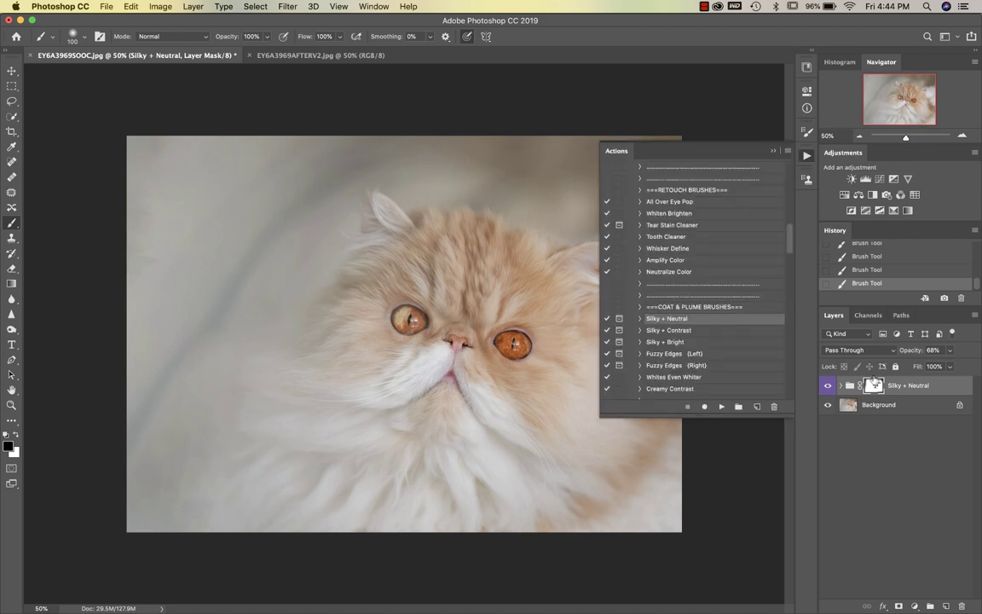
pyautogui.click(828, 386)
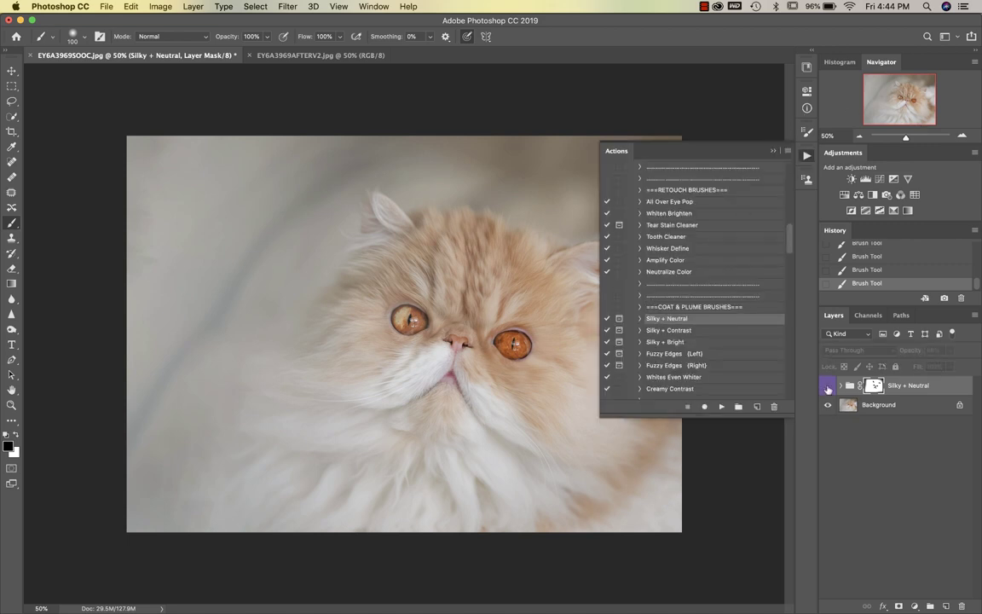
pyautogui.click(828, 386)
pyautogui.press('super+plus')
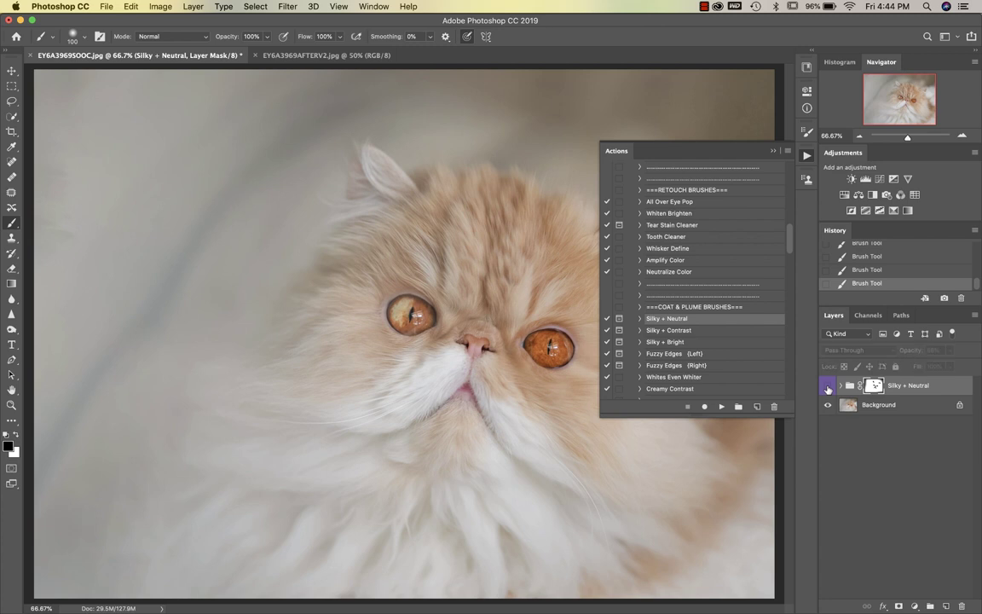
pyautogui.press('super+minus')
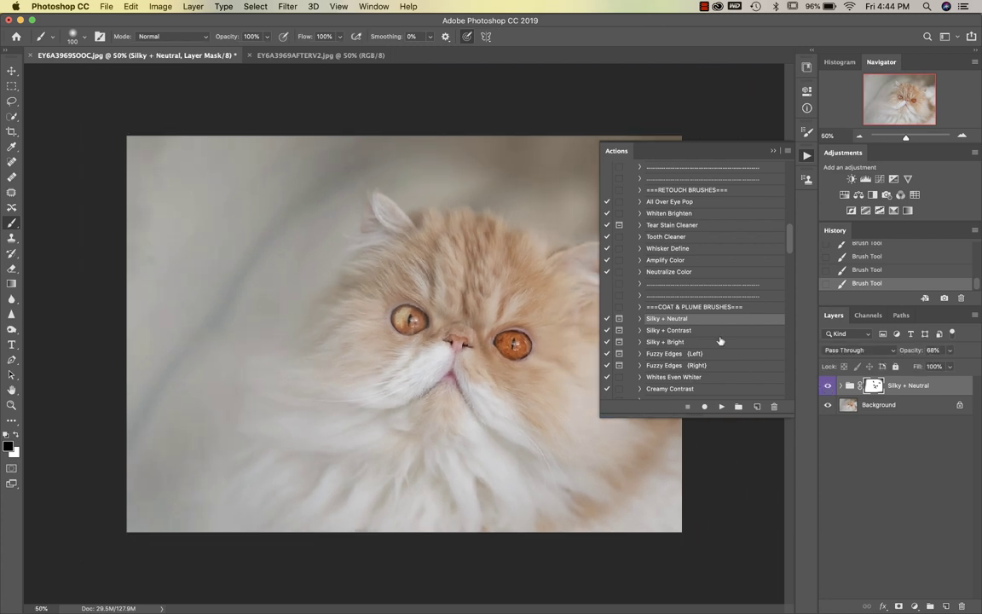
pyautogui.scroll(-2, 721, 341)
pyautogui.click(670, 354)
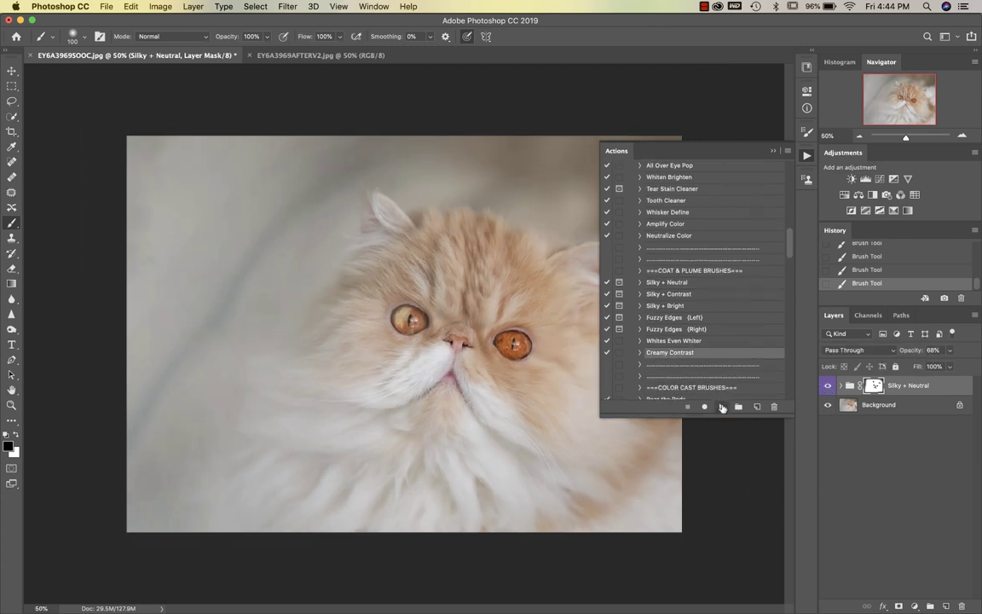
pyautogui.click(721, 407)
pyautogui.click(773, 151)
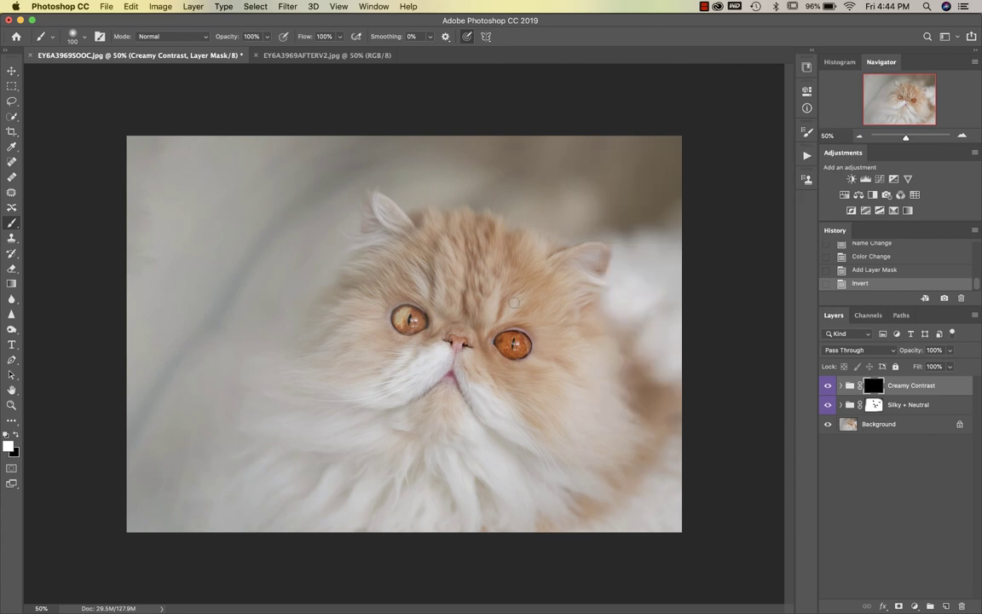
# Step: Paint the Creamy Contrast mask white over the cat's fur with a 1000 px brush and compare the group hidden and shown
pyautogui.press(']')
pyautogui.press(']')
pyautogui.press(']')
pyautogui.press(']')
pyautogui.press(']')
pyautogui.press(']')
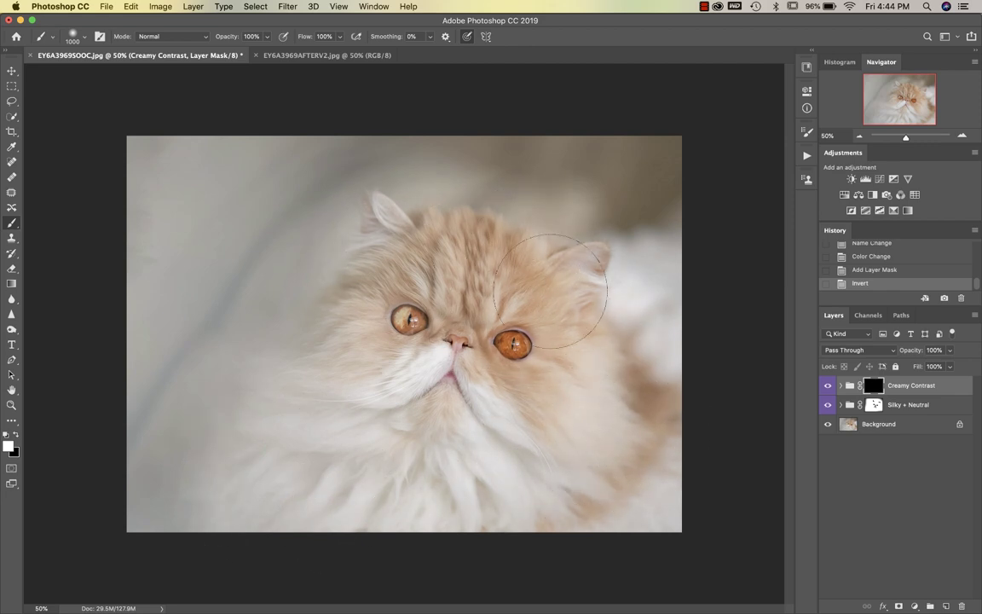
pyautogui.moveTo(271, 467); pyautogui.dragTo(580, 457)
pyautogui.click(827, 387)
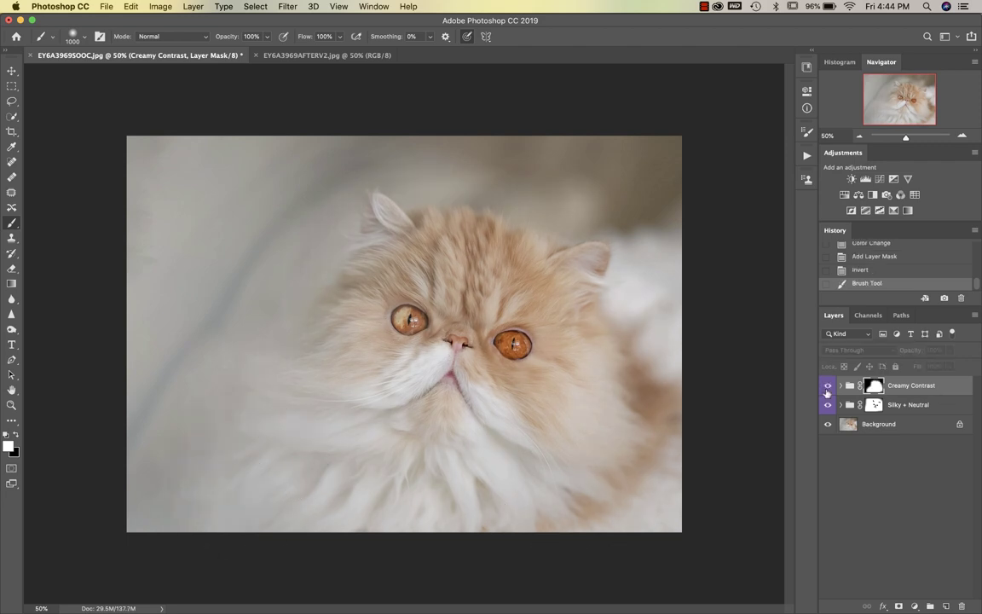
pyautogui.click(827, 386)
pyautogui.click(828, 389)
pyautogui.click(827, 390)
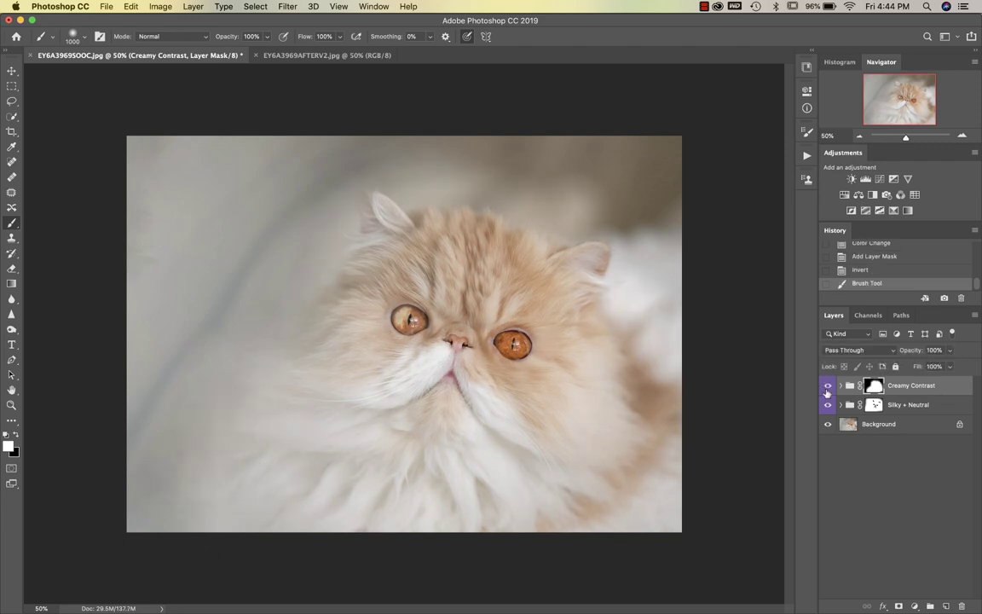
# Step: Run the Blend the Background action from the background enhancers, allowing it to flatten the image
pyautogui.click(806, 155)
pyautogui.scroll(-3, 714, 317)
pyautogui.scroll(-5, 715, 318)
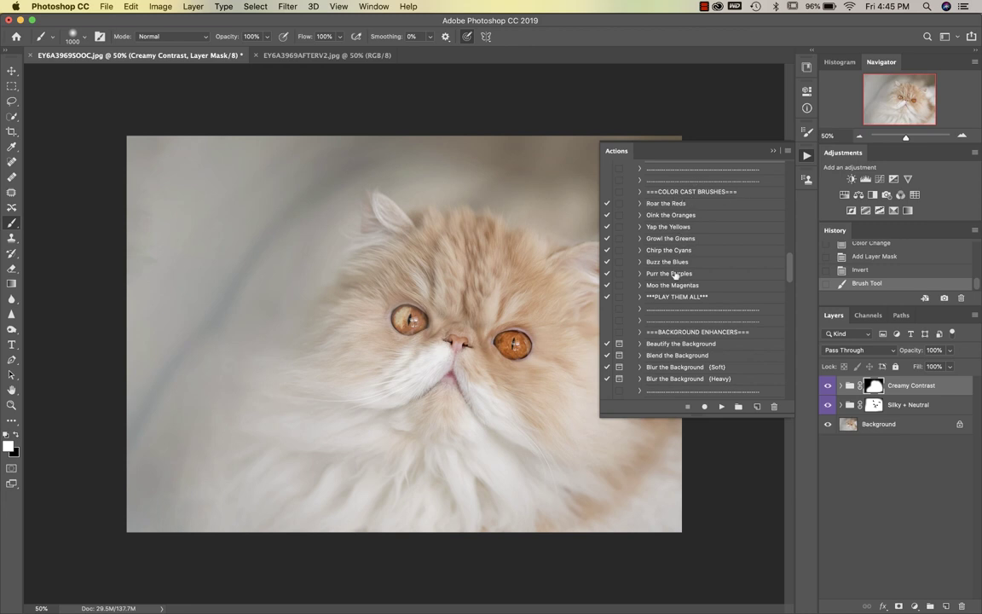
pyautogui.scroll(-2, 674, 290)
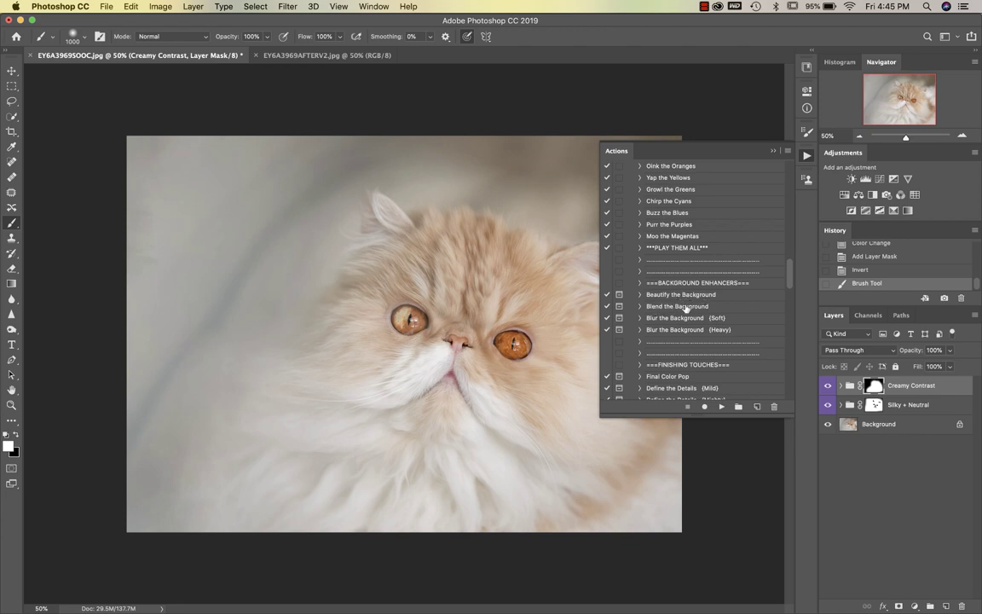
pyautogui.click(690, 306)
pyautogui.click(722, 407)
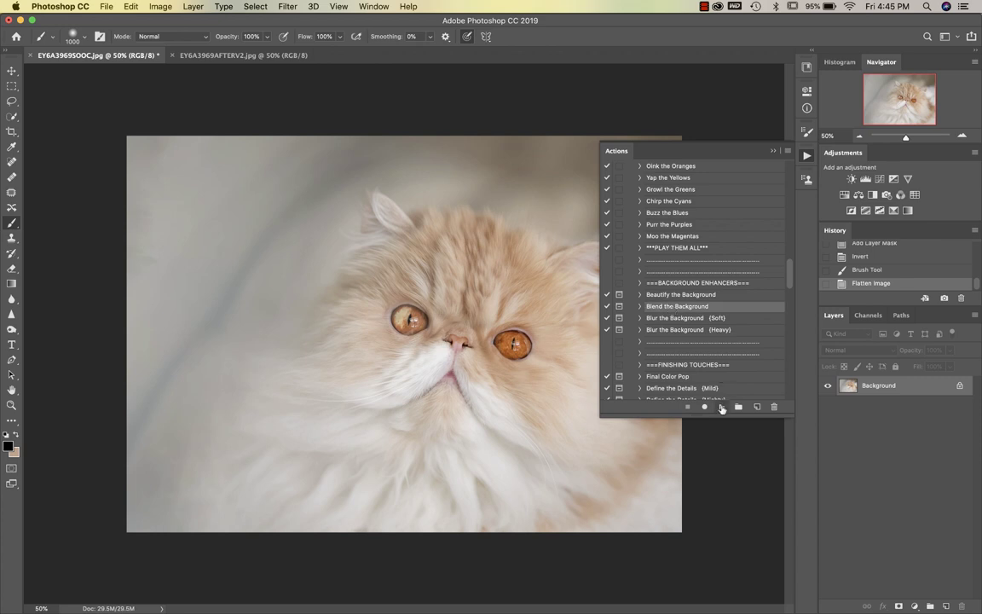
pyautogui.click(515, 234)
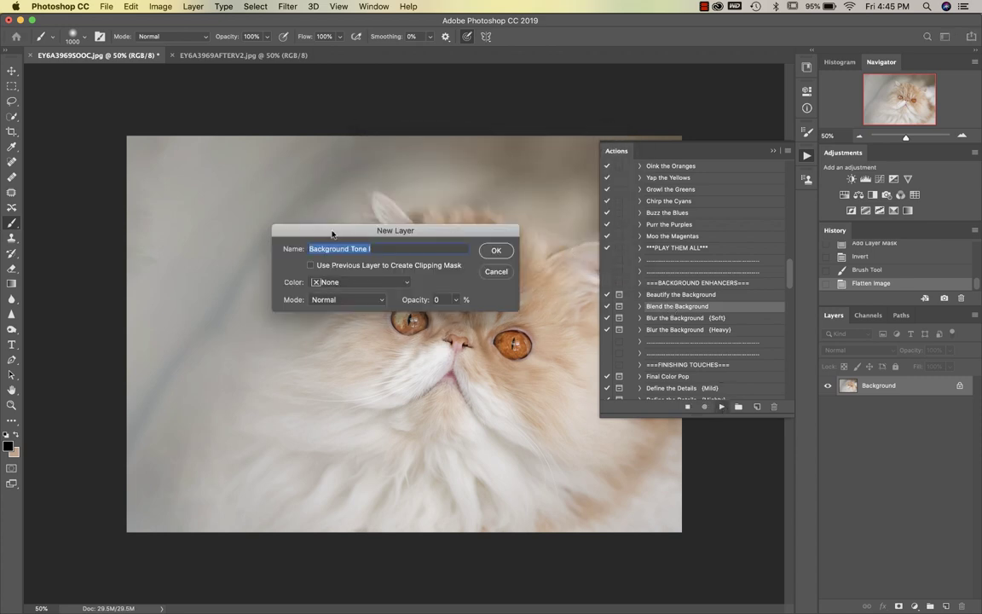
# Step: Create the Background Tone I fill layer with the light colour #dcd8d5 sampled from the fur below the cat's cheek
pyautogui.click(497, 251)
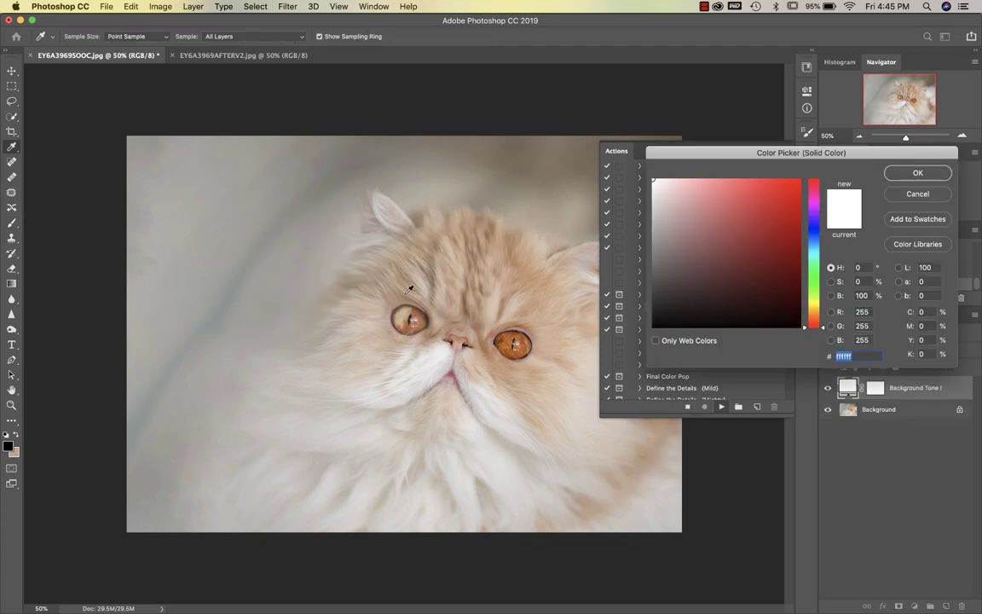
pyautogui.click(394, 401)
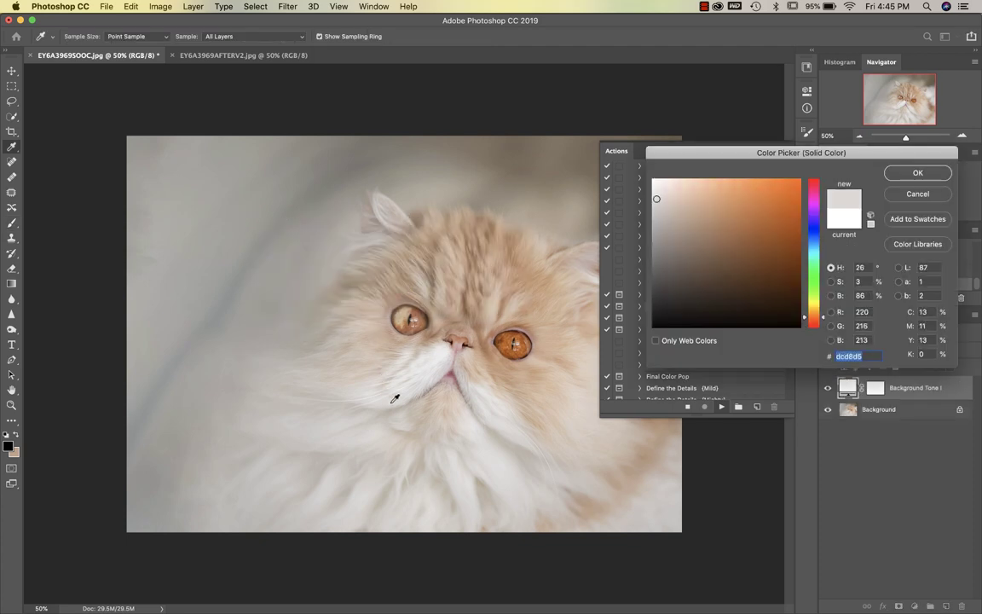
pyautogui.click(918, 175)
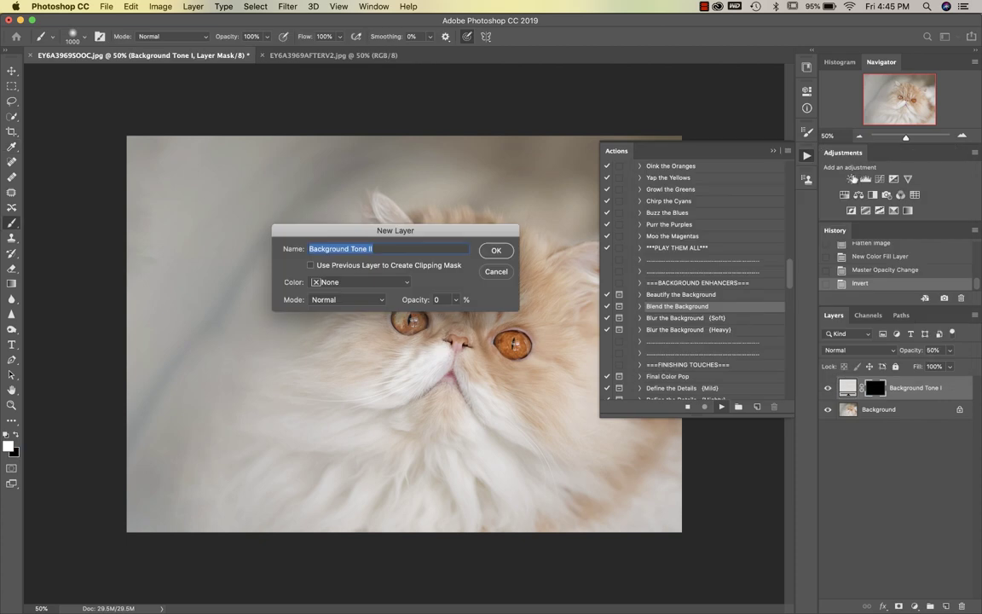
# Step: Create the Background Tone II fill layer with #a79d8f sampled from the background above the head, and cancel the Background Tone III layer
pyautogui.click(496, 249)
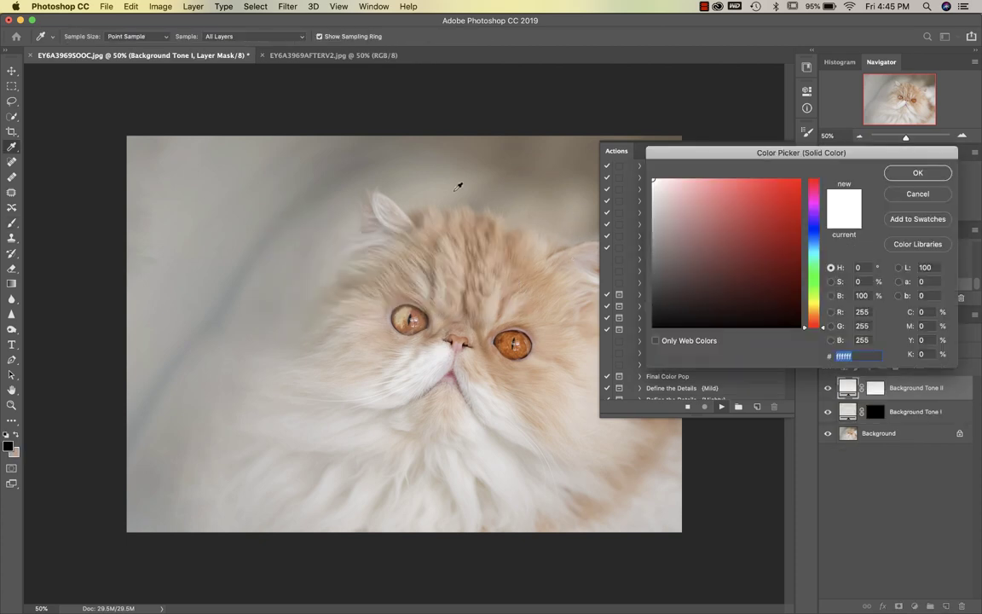
pyautogui.click(468, 187)
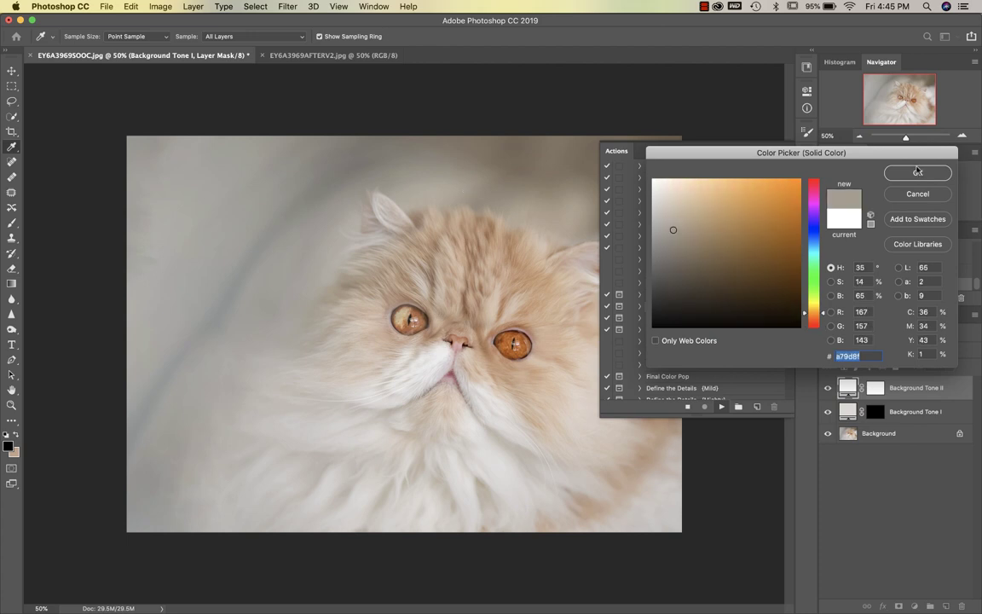
pyautogui.click(918, 175)
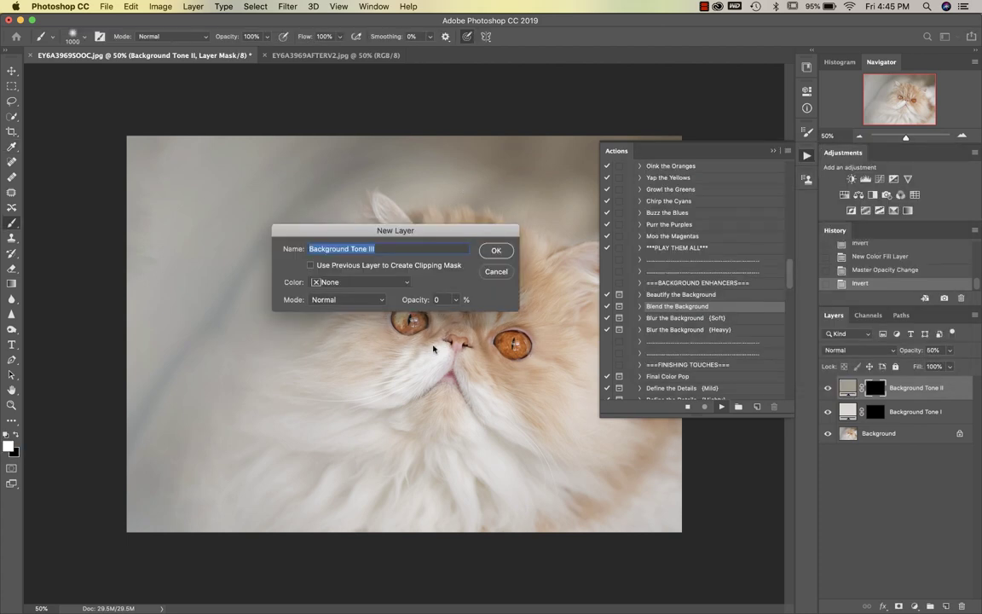
pyautogui.click(495, 272)
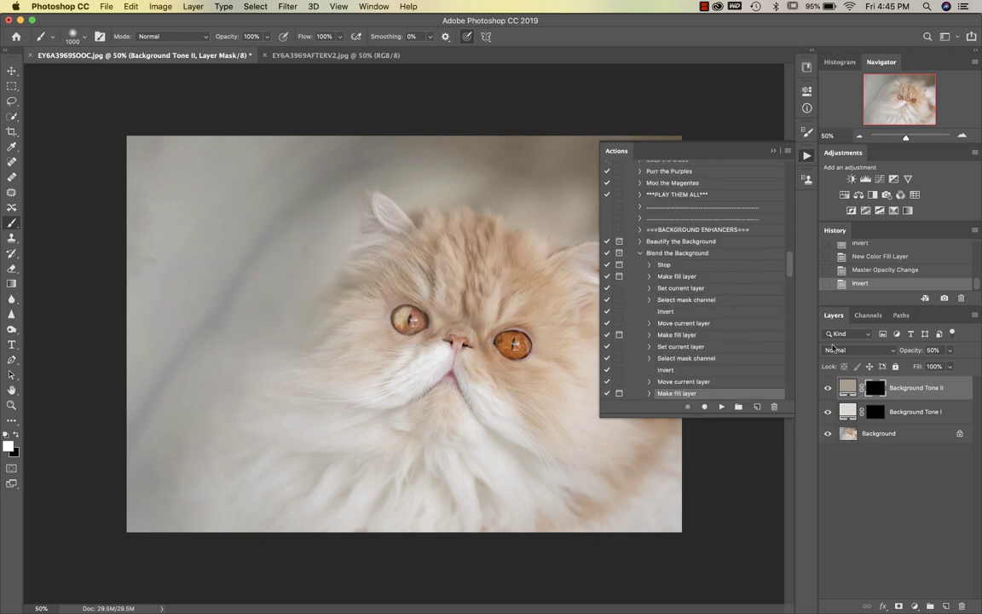
# Step: Paint the Background Tone I mask white over the background left of and above the cat with a 1200 px brush
pyautogui.click(917, 412)
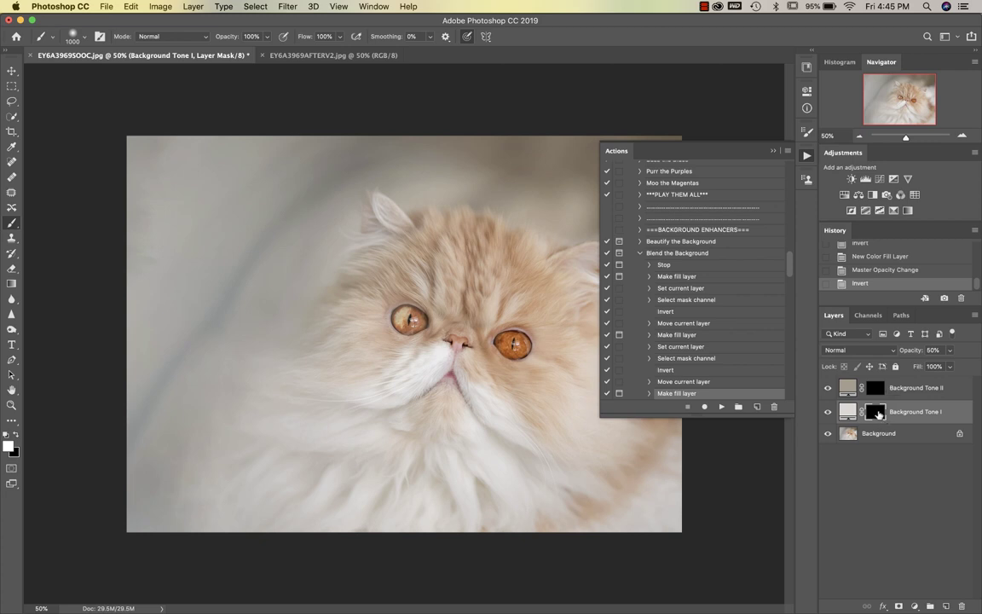
pyautogui.press(']')
pyautogui.press(']')
pyautogui.moveTo(159, 337)
pyautogui.mouseDown()
pyautogui.moveTo(146, 362)
pyautogui.moveTo(179, 249)
pyautogui.mouseUp()
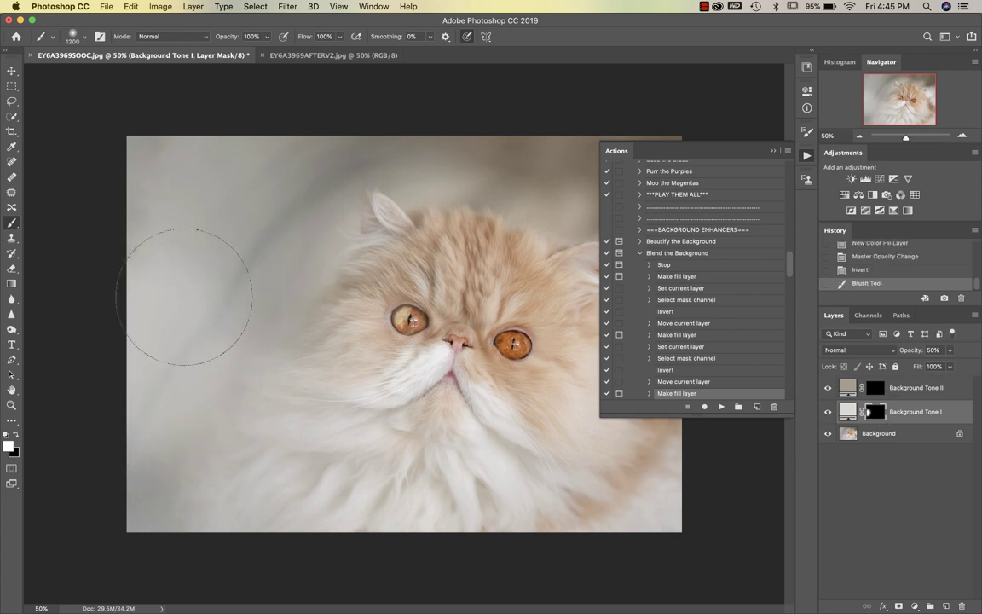
pyautogui.moveTo(184, 297)
pyautogui.mouseDown()
pyautogui.moveTo(287, 211)
pyautogui.moveTo(341, 139)
pyautogui.moveTo(152, 303)
pyautogui.moveTo(107, 454)
pyautogui.moveTo(107, 522)
pyautogui.moveTo(245, 251)
pyautogui.moveTo(207, 298)
pyautogui.moveTo(347, 130)
pyautogui.moveTo(508, 139)
pyautogui.moveTo(587, 173)
pyautogui.moveTo(529, 157)
pyautogui.moveTo(657, 144)
pyautogui.moveTo(670, 191)
pyautogui.moveTo(581, 135)
pyautogui.mouseUp()
pyautogui.click(773, 150)
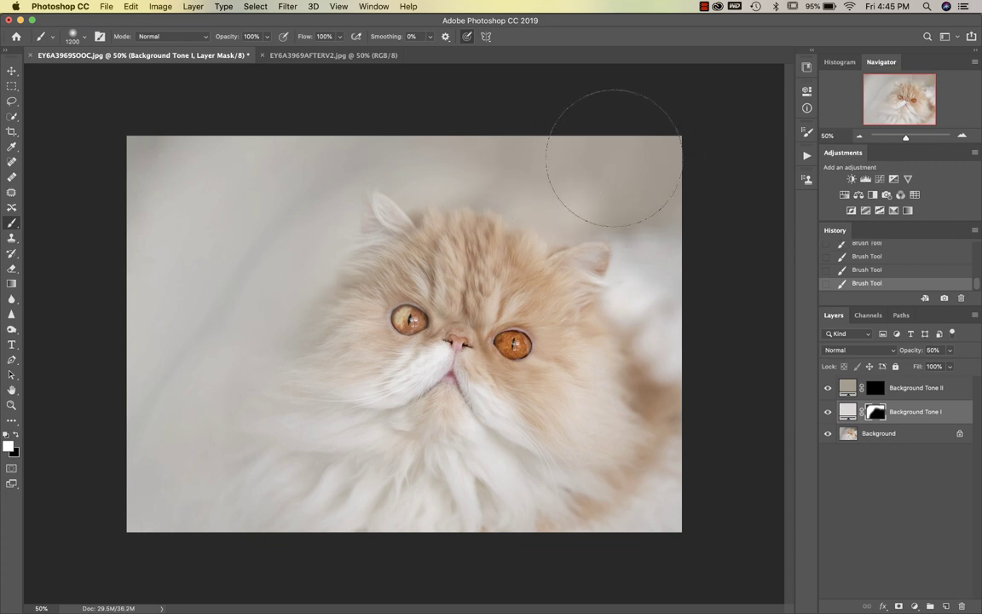
# Step: Paint the Background Tone I mask white over the background around the cat's right-hand ear with a 700 px brush
pyautogui.press('[')
pyautogui.press('[')
pyautogui.press('[')
pyautogui.press('[')
pyautogui.press('[')
pyautogui.moveTo(613, 193)
pyautogui.mouseDown()
pyautogui.moveTo(654, 224)
pyautogui.moveTo(679, 227)
pyautogui.moveTo(668, 274)
pyautogui.mouseUp()
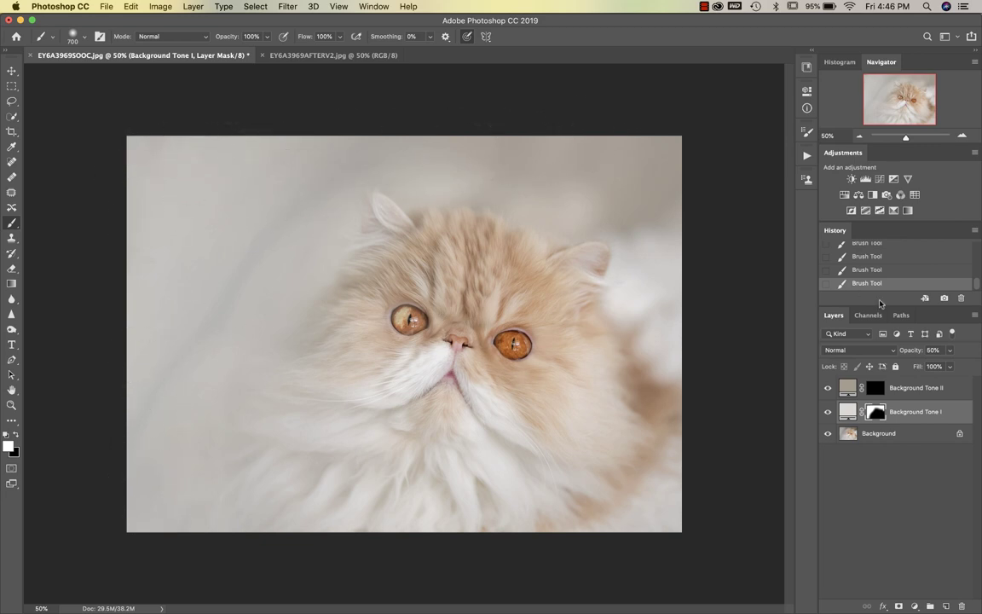
# Step: Collapse the Blend the Background action and run Beautify the Background, keeping the existing tone layers unflattened
pyautogui.click(807, 156)
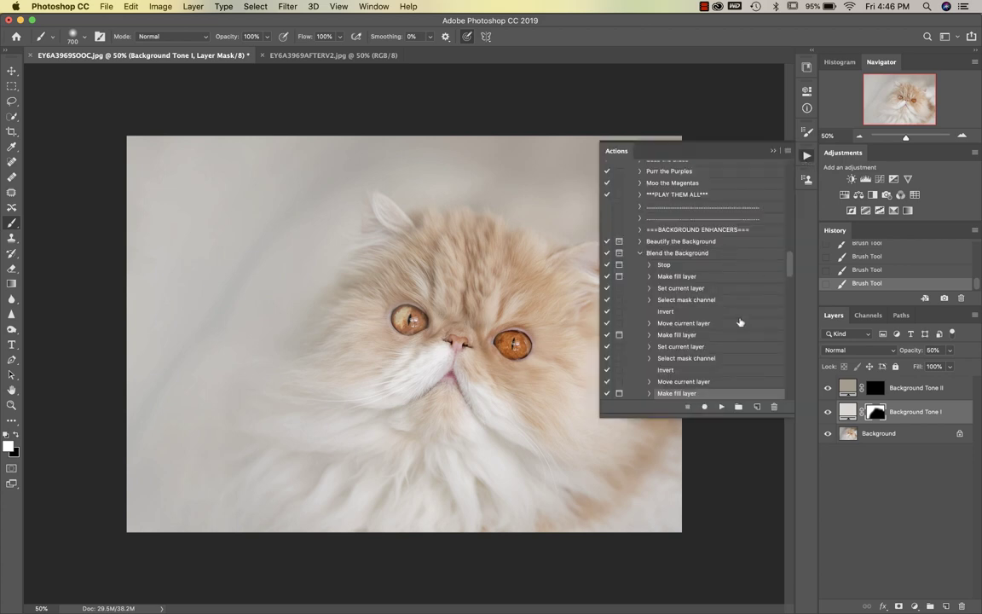
pyautogui.scroll(2, 729, 303)
pyautogui.click(640, 282)
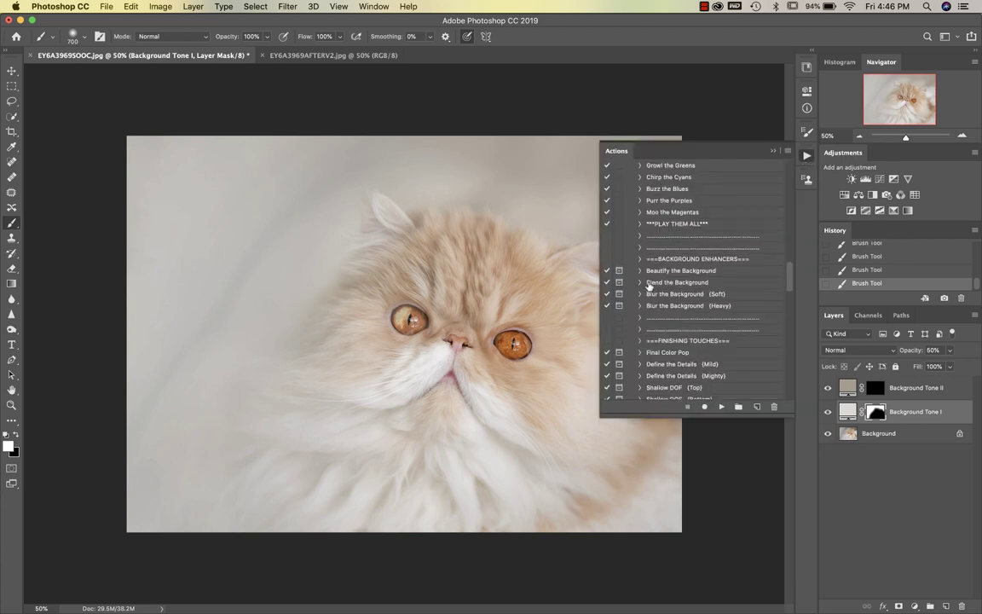
pyautogui.click(681, 270)
pyautogui.click(722, 407)
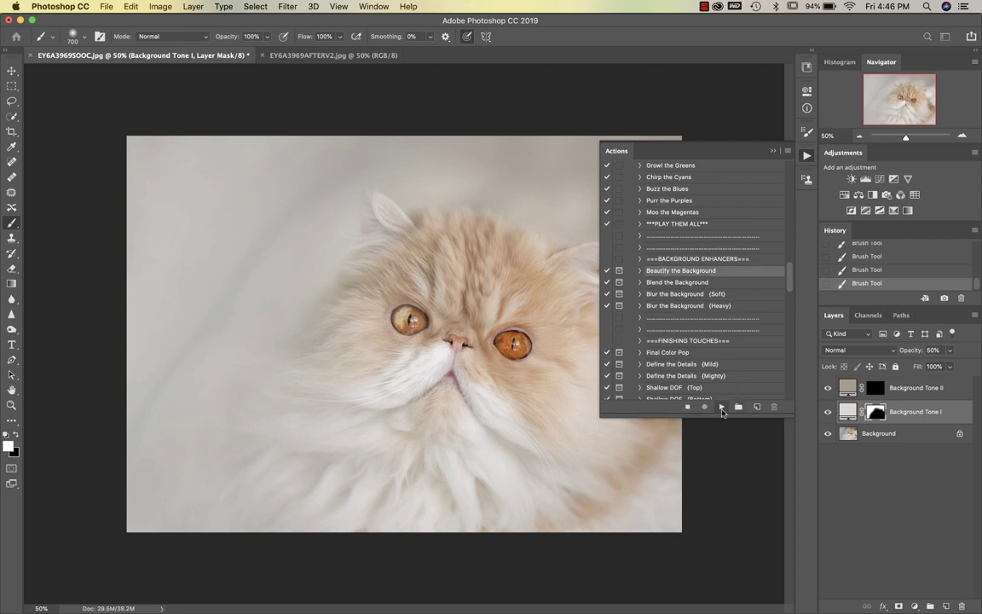
pyautogui.click(567, 254)
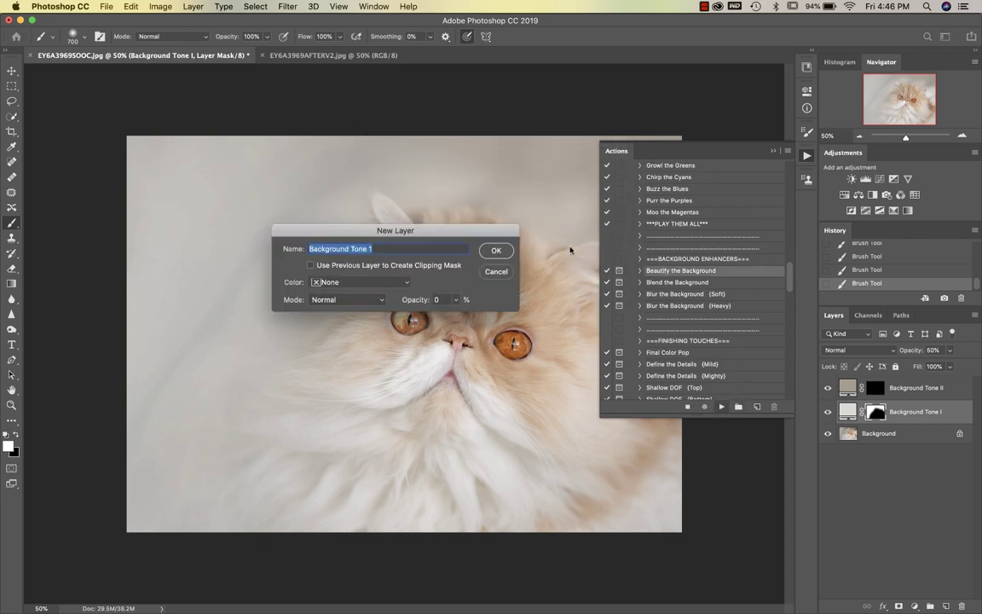
# Step: Create the Background Tone 1 fill layer with #c0bdb9 sampled from the background, and cancel the Background Tone 2 colour
pyautogui.click(492, 252)
pyautogui.click(231, 202)
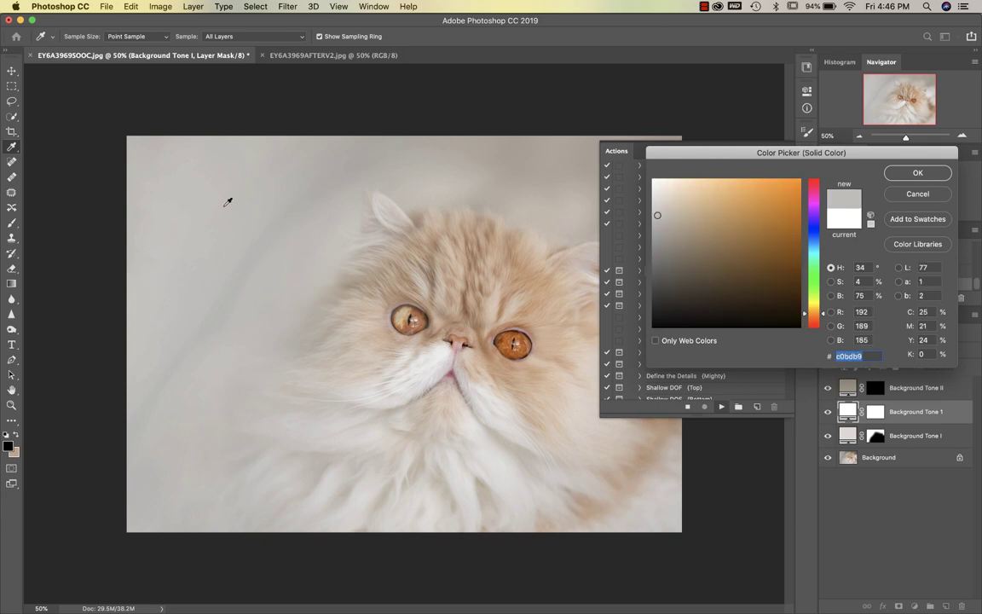
pyautogui.click(907, 174)
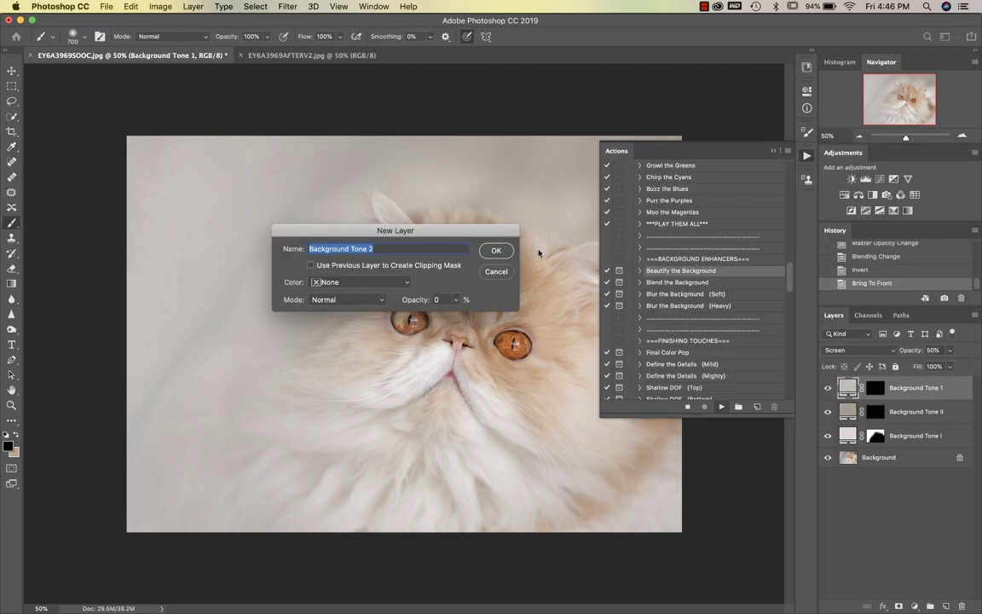
pyautogui.click(494, 250)
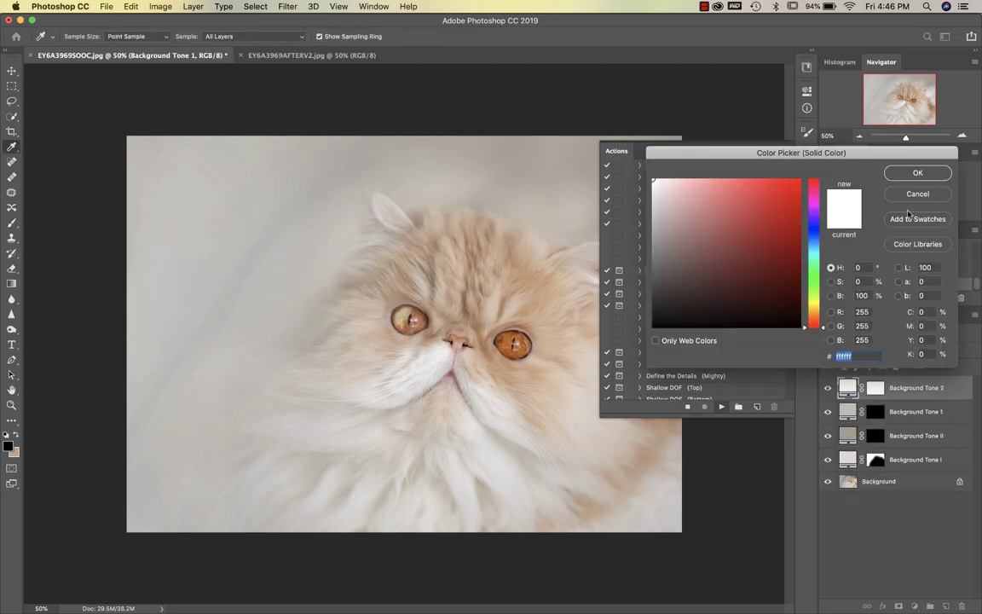
pyautogui.click(918, 195)
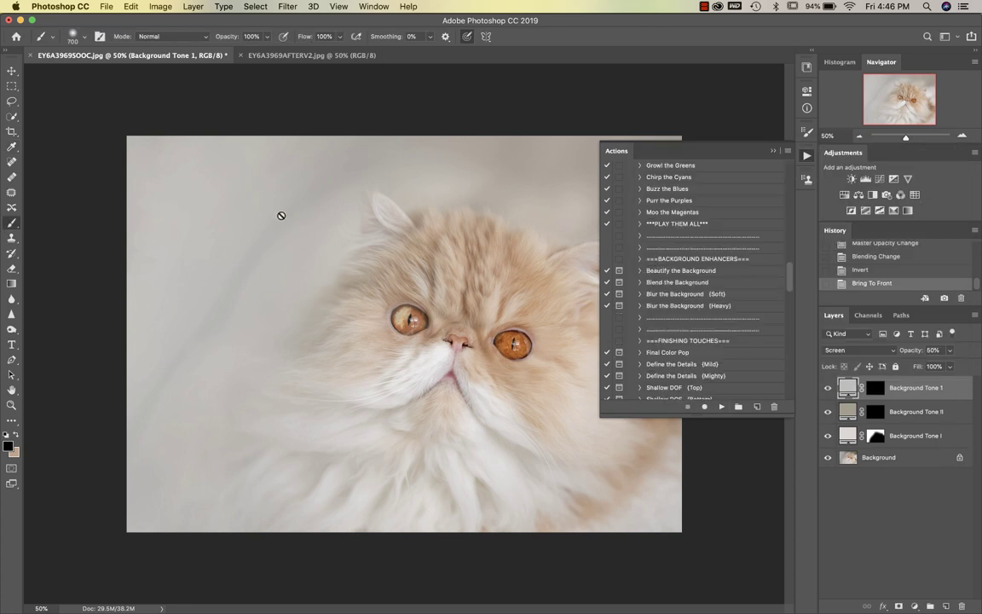
# Step: Paint the Background Tone 1 mask white down the background left of the cat with an 800 px brush
pyautogui.click(875, 387)
pyautogui.press('x')
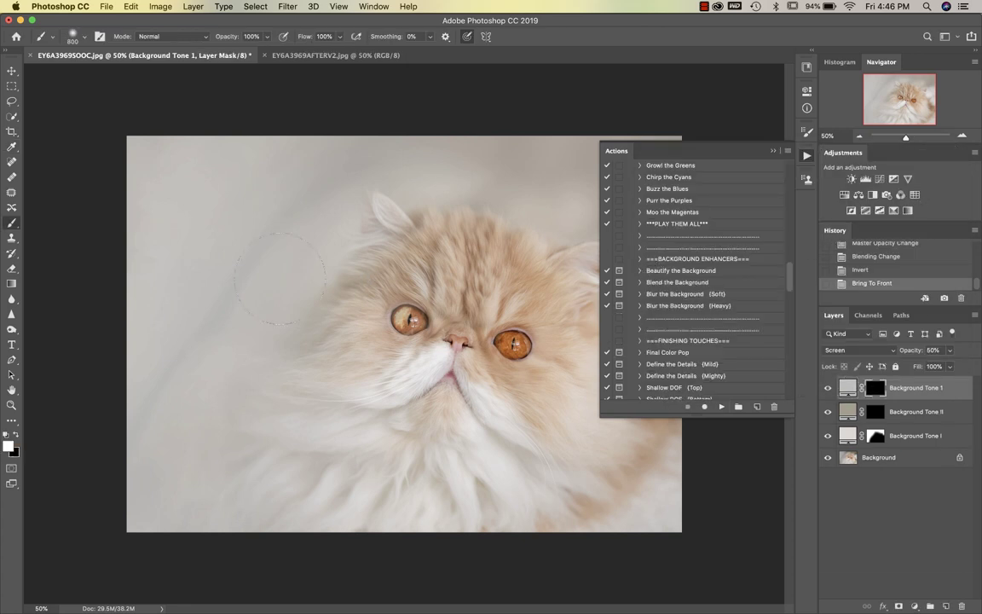
pyautogui.moveTo(258, 271)
pyautogui.mouseDown()
pyautogui.moveTo(296, 203)
pyautogui.moveTo(226, 282)
pyautogui.moveTo(222, 272)
pyautogui.moveTo(356, 143)
pyautogui.moveTo(263, 231)
pyautogui.moveTo(141, 419)
pyautogui.moveTo(118, 472)
pyautogui.moveTo(156, 435)
pyautogui.mouseUp()
# Step: Extend the white on the Background Tone 1 mask around the cat with a 1300 px brush, and compare the layer hidden and shown
pyautogui.press(']')
pyautogui.press(']')
pyautogui.press(']')
pyautogui.press(']')
pyautogui.press(']')
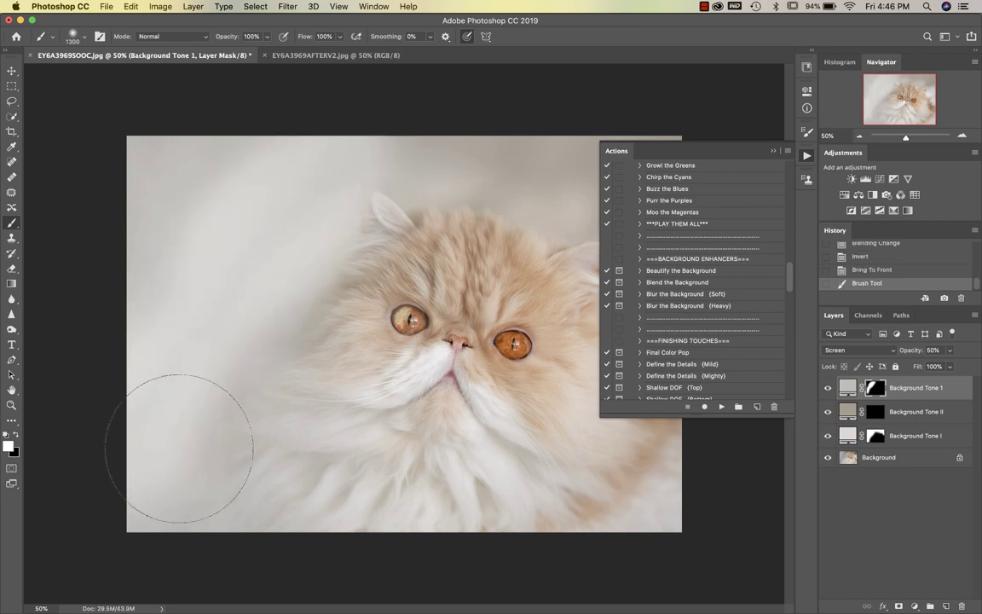
pyautogui.click(180, 447)
pyautogui.click(231, 345)
pyautogui.click(274, 252)
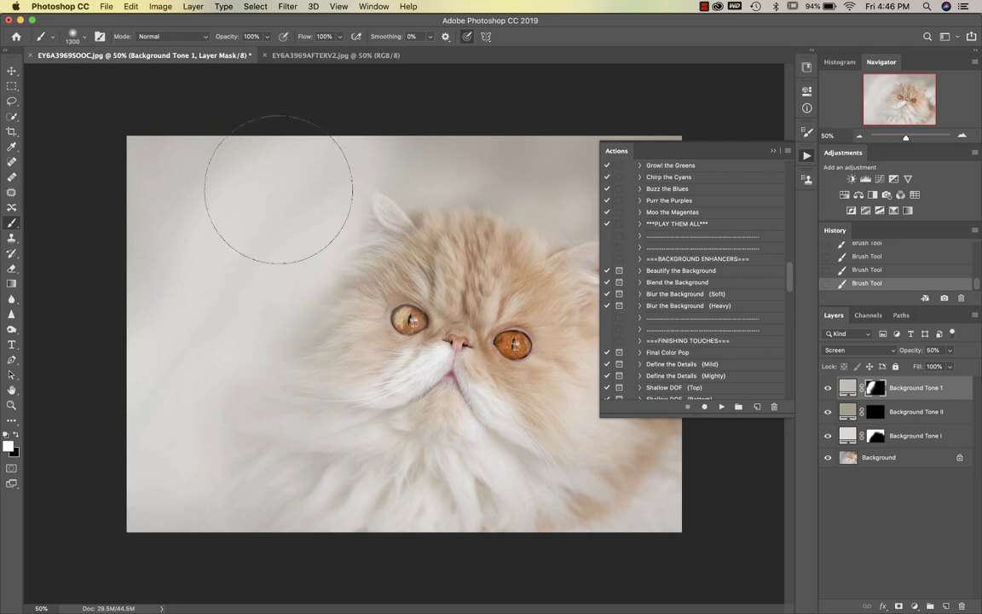
pyautogui.moveTo(203, 196)
pyautogui.mouseDown()
pyautogui.moveTo(184, 227)
pyautogui.moveTo(282, 202)
pyautogui.moveTo(231, 188)
pyautogui.moveTo(493, 116)
pyautogui.moveTo(429, 139)
pyautogui.moveTo(563, 92)
pyautogui.mouseUp()
pyautogui.click(772, 150)
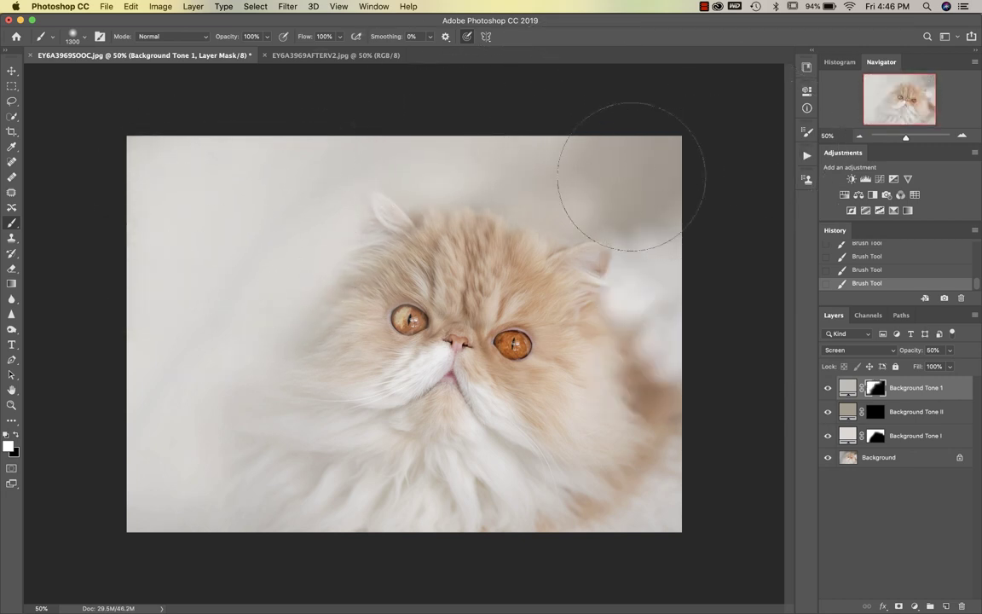
pyautogui.moveTo(573, 157); pyautogui.dragTo(514, 146)
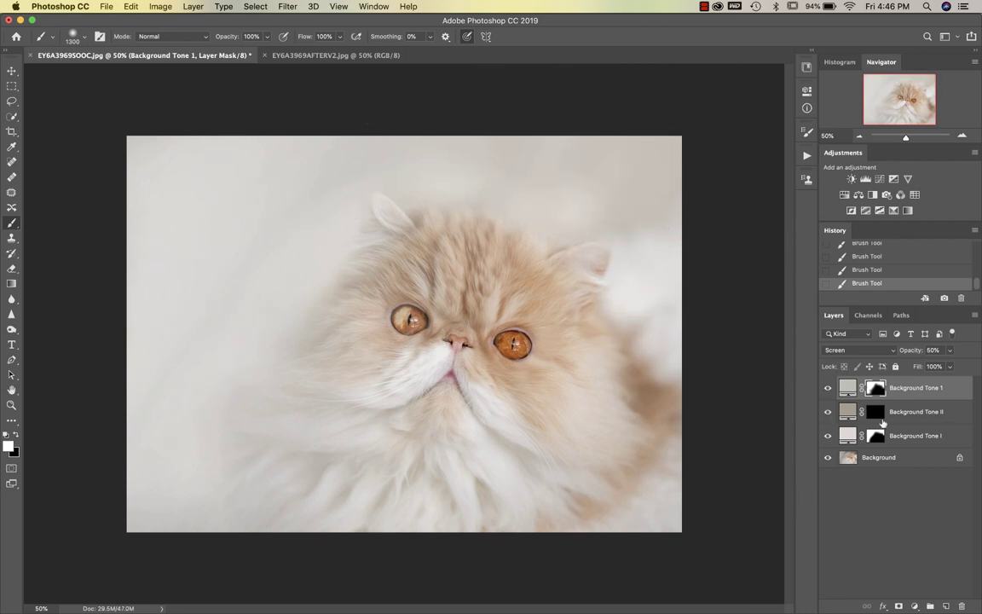
pyautogui.click(828, 388)
pyautogui.click(827, 388)
# Step: Set up a black 300 px brush at 42% opacity, and switch its colour back to white
pyautogui.press('x')
pyautogui.press('[')
pyautogui.press('[')
pyautogui.press('[')
pyautogui.press('[')
pyautogui.press('[')
pyautogui.press('[')
pyautogui.press('[')
pyautogui.press('[')
pyautogui.press('[')
pyautogui.press('[')
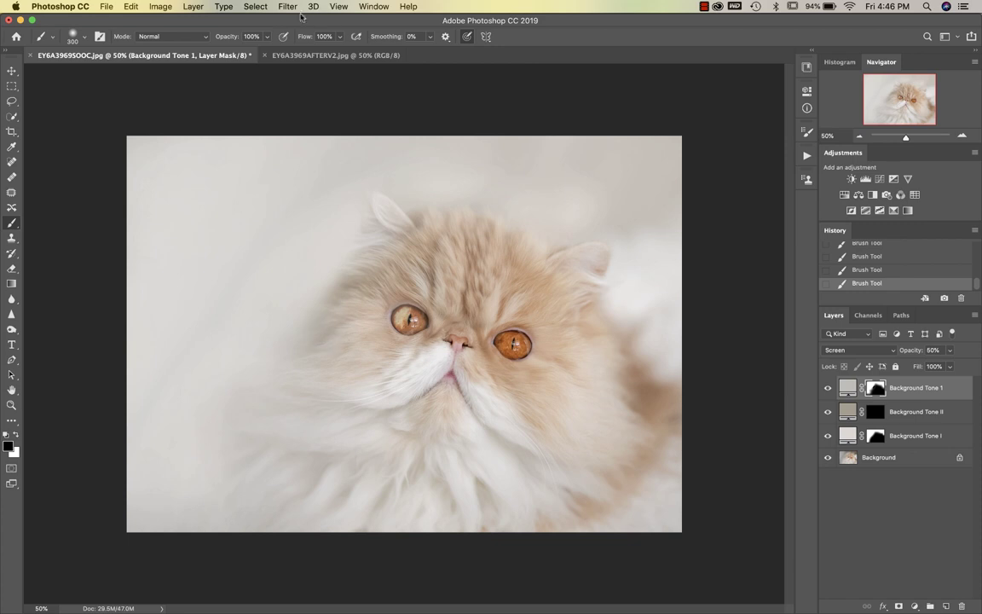
pyautogui.click(266, 38)
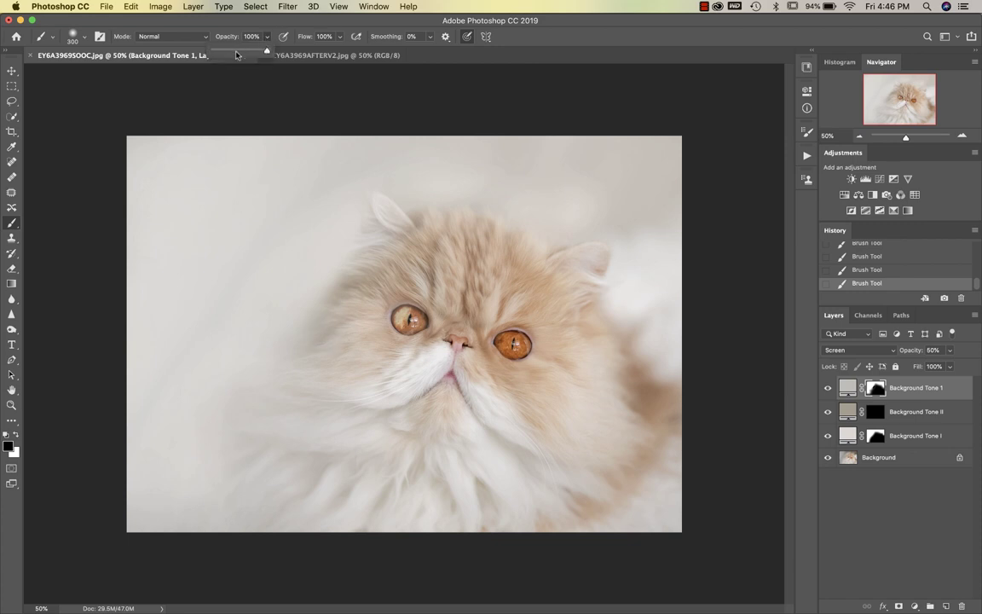
pyautogui.moveTo(237, 55); pyautogui.dragTo(218, 50)
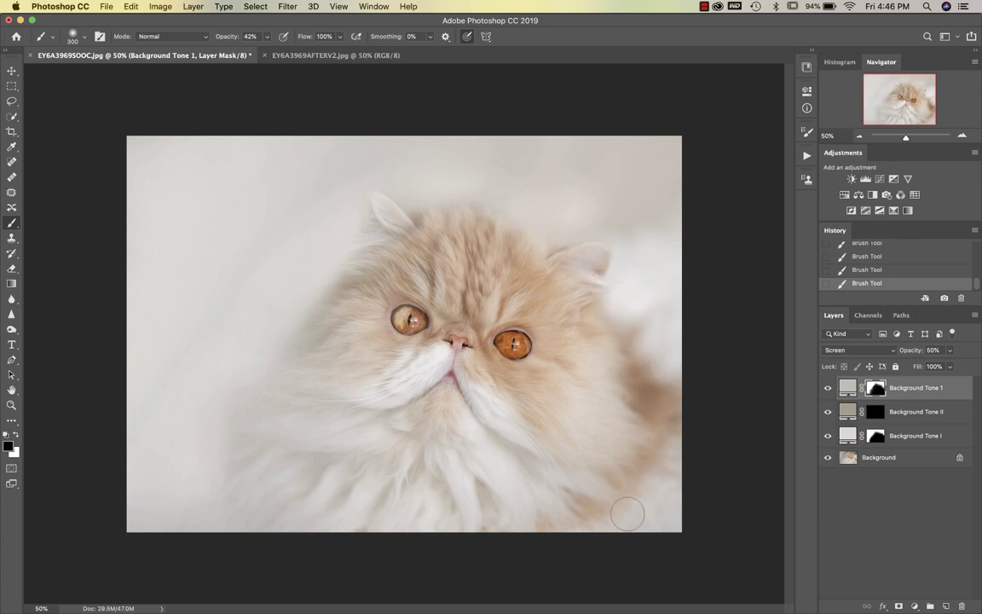
pyautogui.press('x')
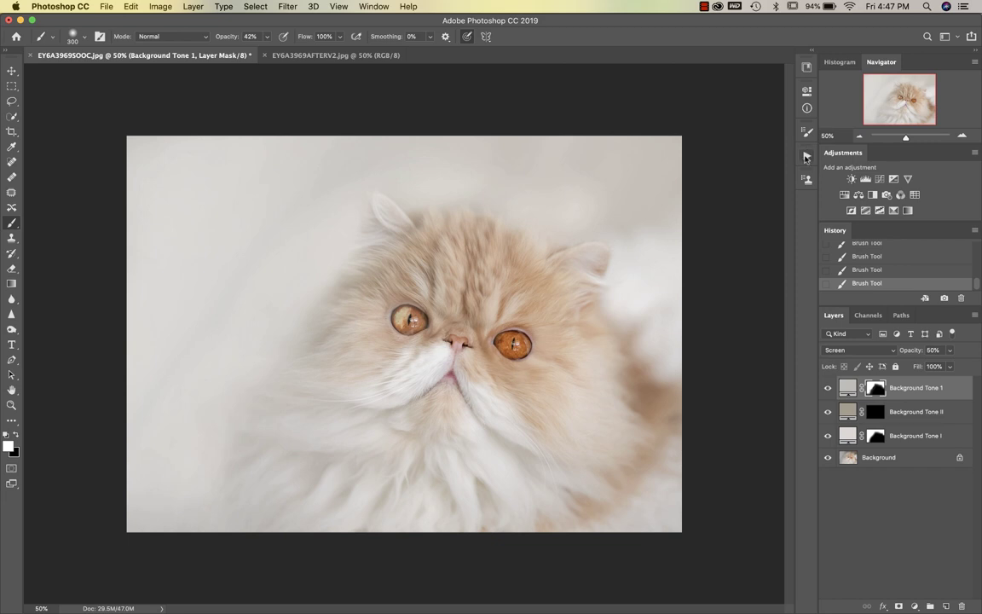
# Step: Run the Final Color Pop action, allowing it to flatten the image, and compare its group hidden and shown
pyautogui.click(807, 158)
pyautogui.scroll(-1, 753, 365)
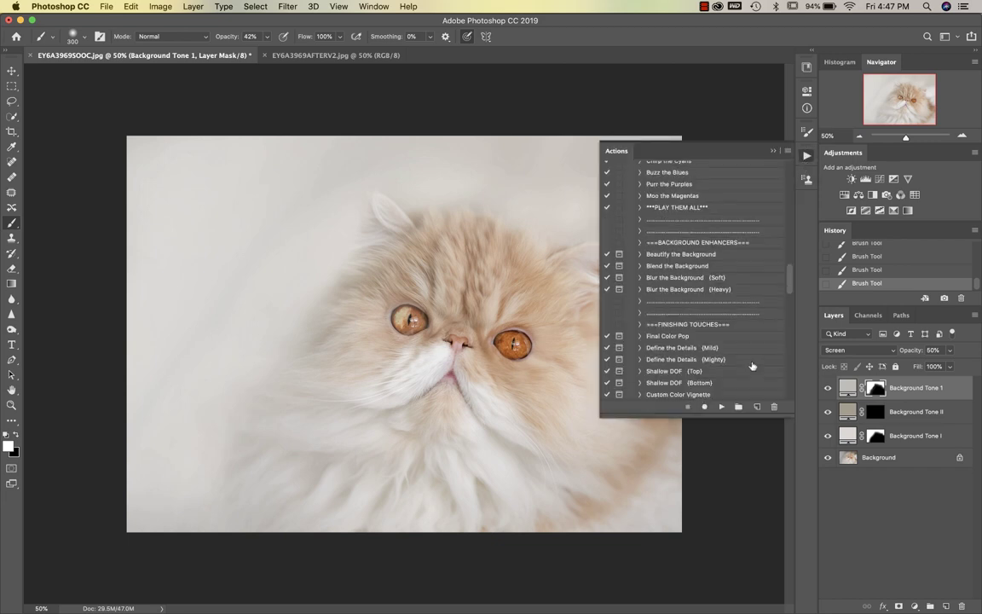
pyautogui.click(667, 337)
pyautogui.click(721, 407)
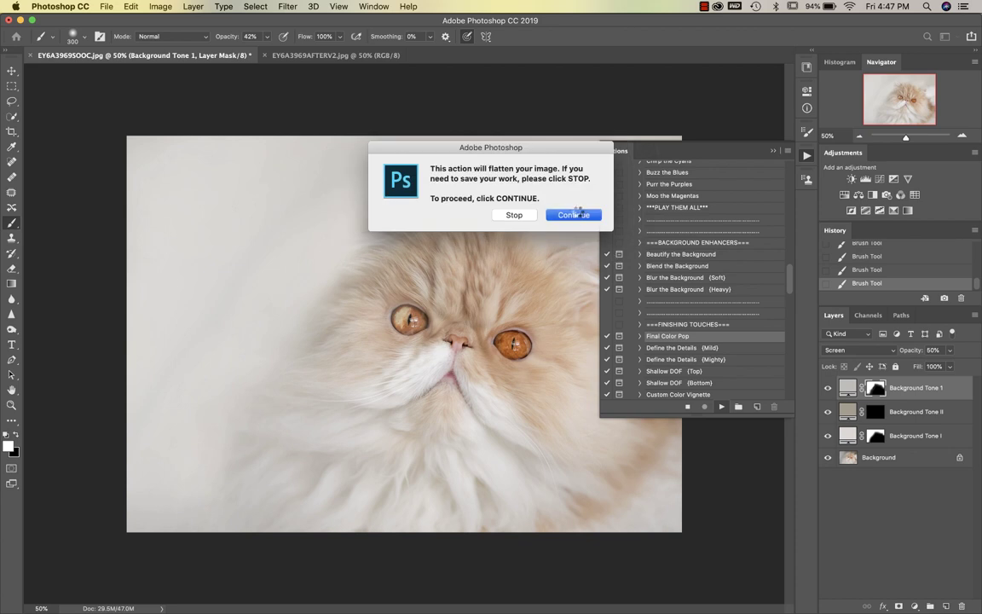
pyautogui.click(575, 215)
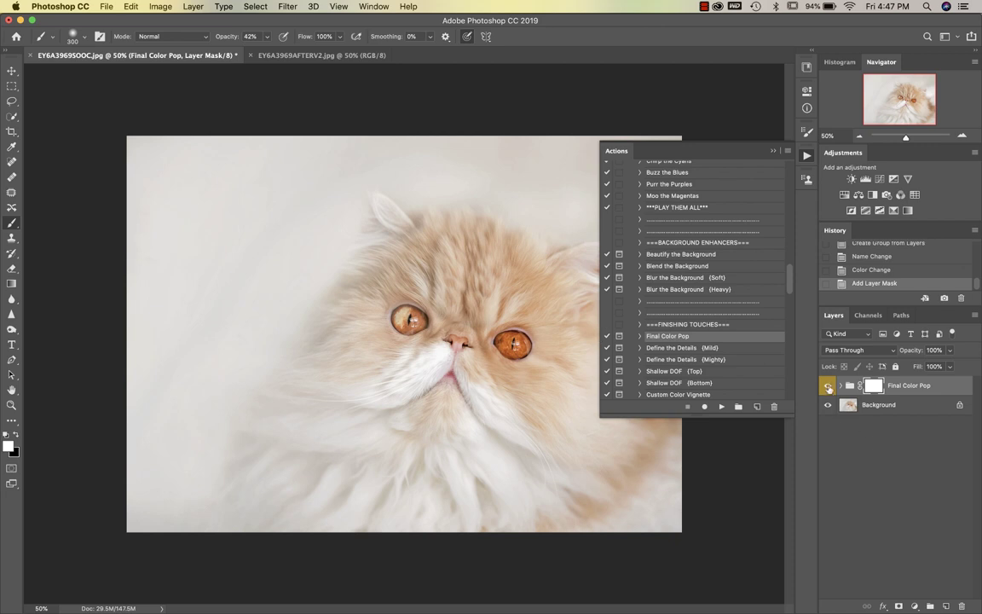
pyautogui.click(828, 386)
pyautogui.click(827, 387)
# Step: Look through the action list and run the Ethereal Vignette action from the finishing touches
pyautogui.scroll(10, 713, 284)
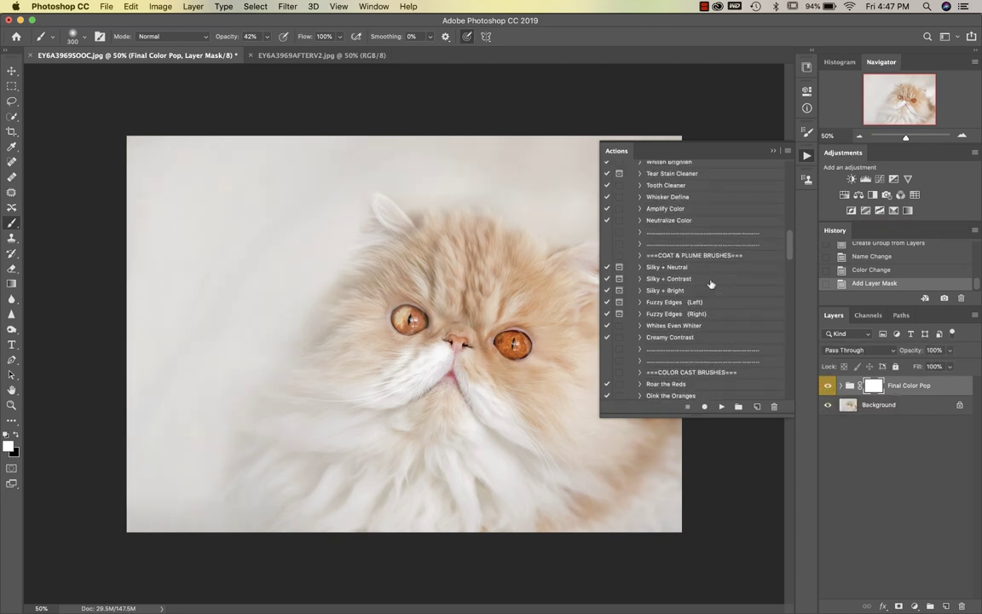
pyautogui.scroll(3, 711, 284)
pyautogui.scroll(-15, 711, 284)
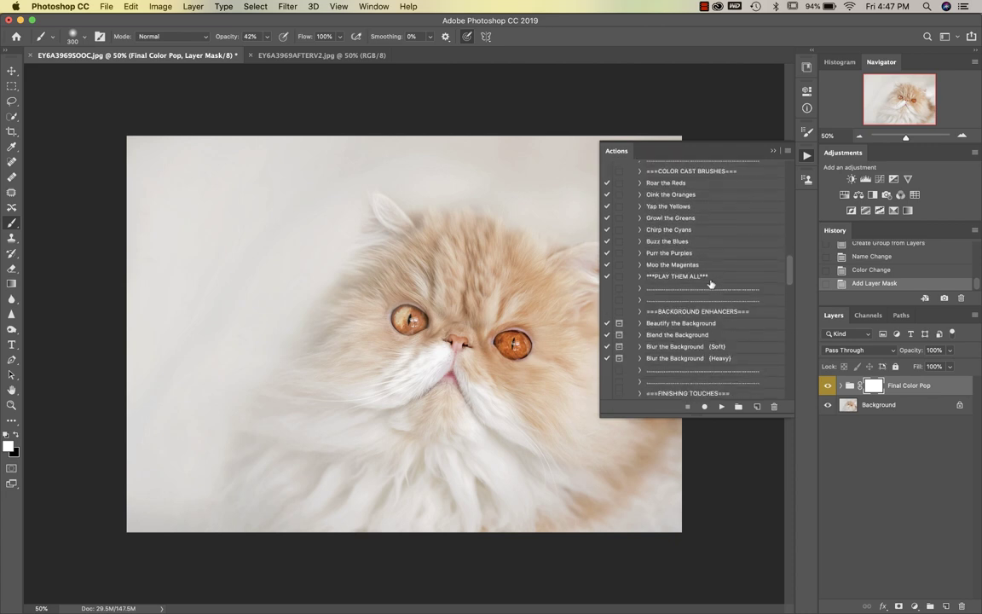
pyautogui.scroll(-3, 712, 285)
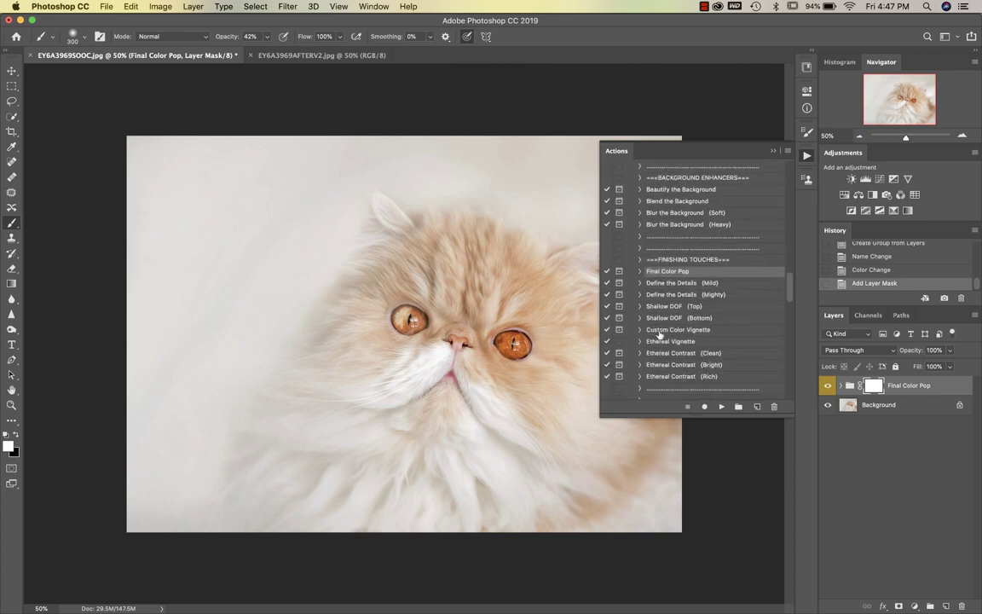
pyautogui.click(721, 406)
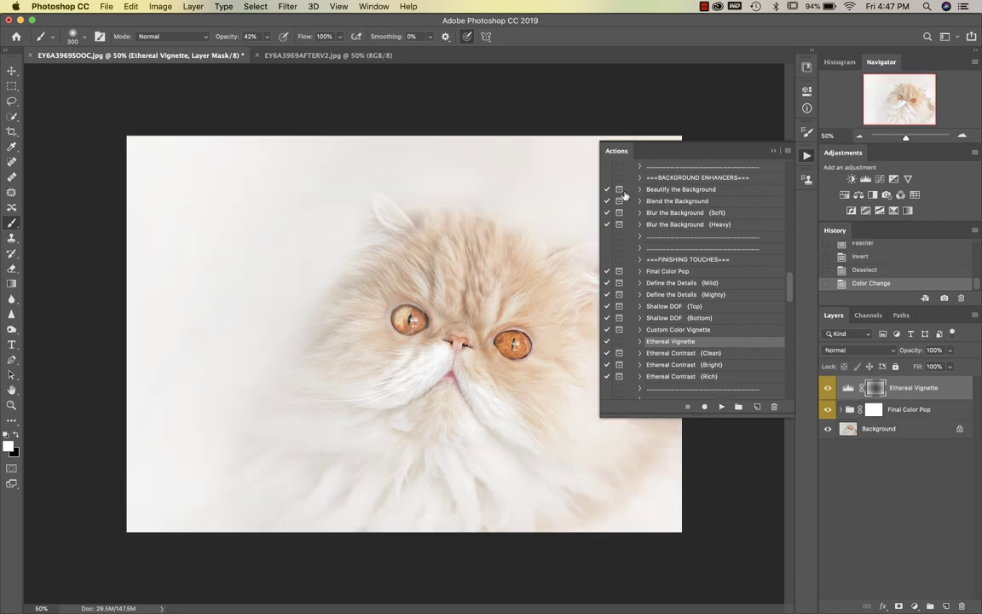
# Step: Compare the image with the Ethereal Vignette layer hidden and shown
pyautogui.click(774, 151)
pyautogui.click(828, 388)
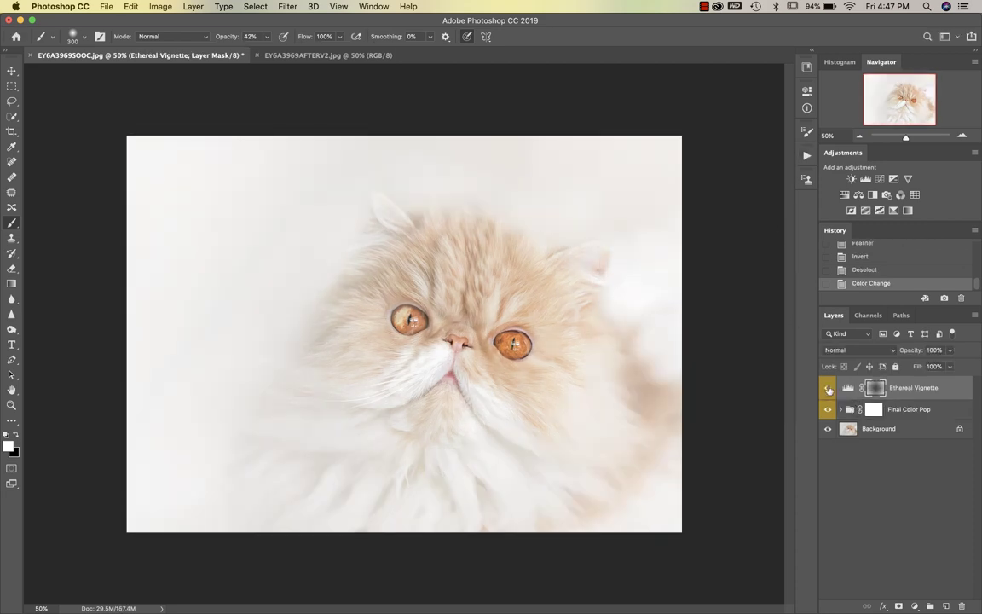
pyautogui.click(828, 388)
# Step: Paint black over the cat's face and chest on the Ethereal Vignette mask with a 1300 px brush at 100% opacity
pyautogui.press(']')
pyautogui.press(']')
pyautogui.press(']')
pyautogui.press(']')
pyautogui.press(']')
pyautogui.press(']')
pyautogui.press('x')
pyautogui.press(']')
pyautogui.press(']')
pyautogui.press(']')
pyautogui.press(']')
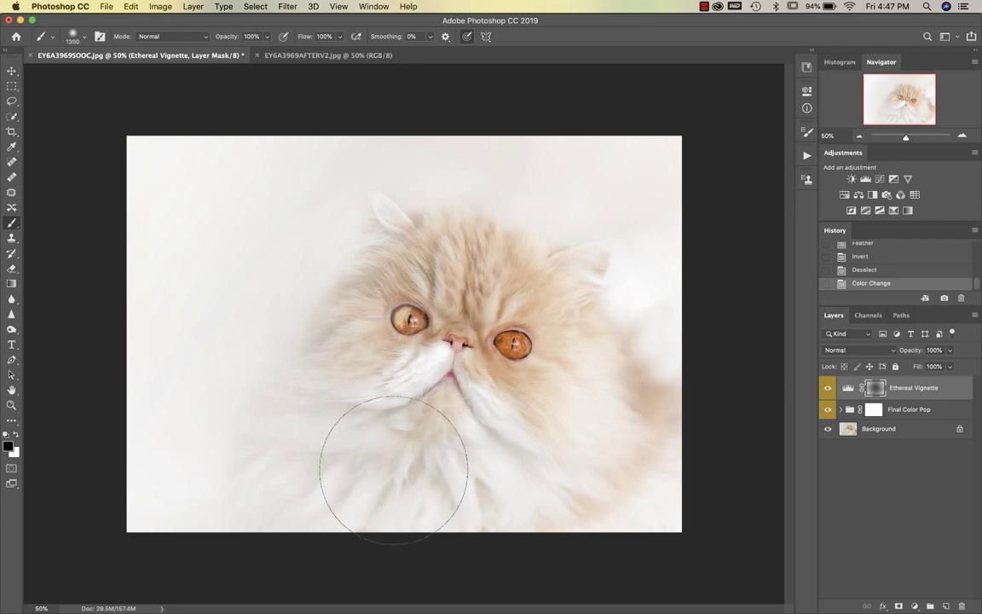
pyautogui.moveTo(394, 469)
pyautogui.mouseDown()
pyautogui.moveTo(442, 444)
pyautogui.moveTo(530, 465)
pyautogui.moveTo(613, 452)
pyautogui.mouseUp()
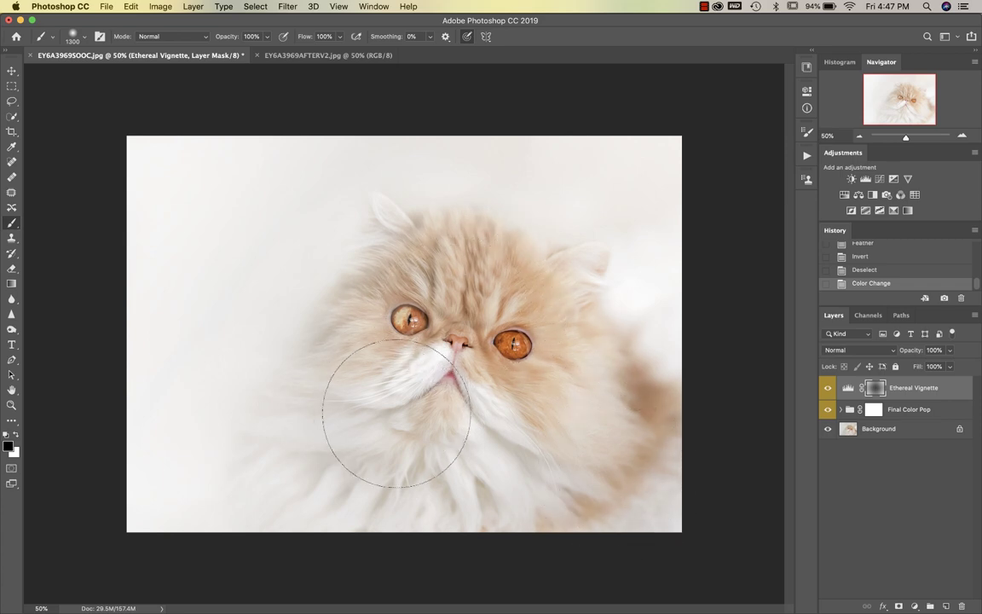
pyautogui.moveTo(397, 413)
pyautogui.mouseDown()
pyautogui.moveTo(334, 485)
pyautogui.moveTo(273, 367)
pyautogui.mouseUp()
# Step: Lower the brush opacity to 47% and paint black along the cat's outer fur and ear on the Ethereal Vignette mask
pyautogui.click(267, 36)
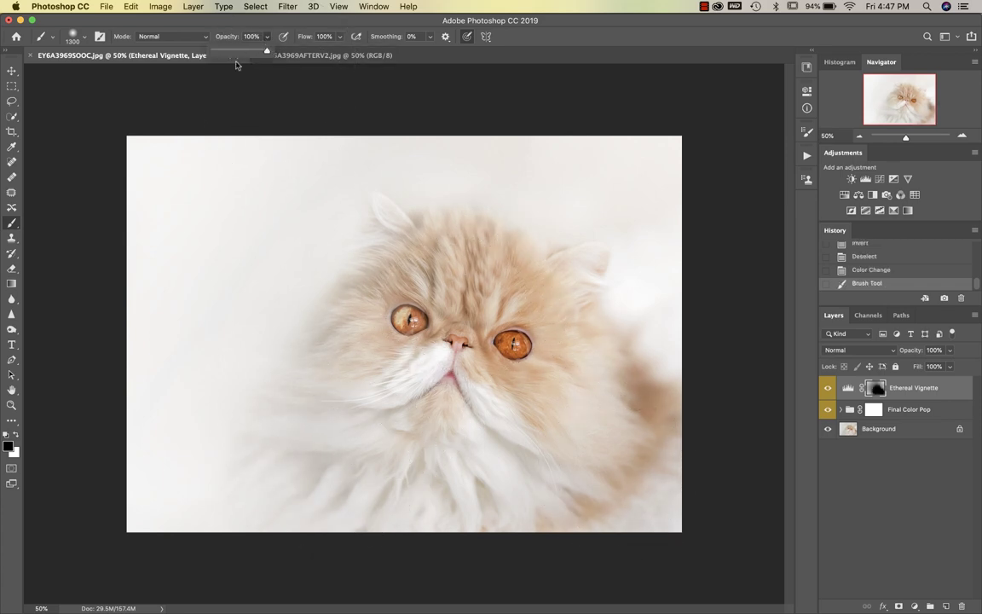
pyautogui.click(237, 51)
pyautogui.click(267, 481)
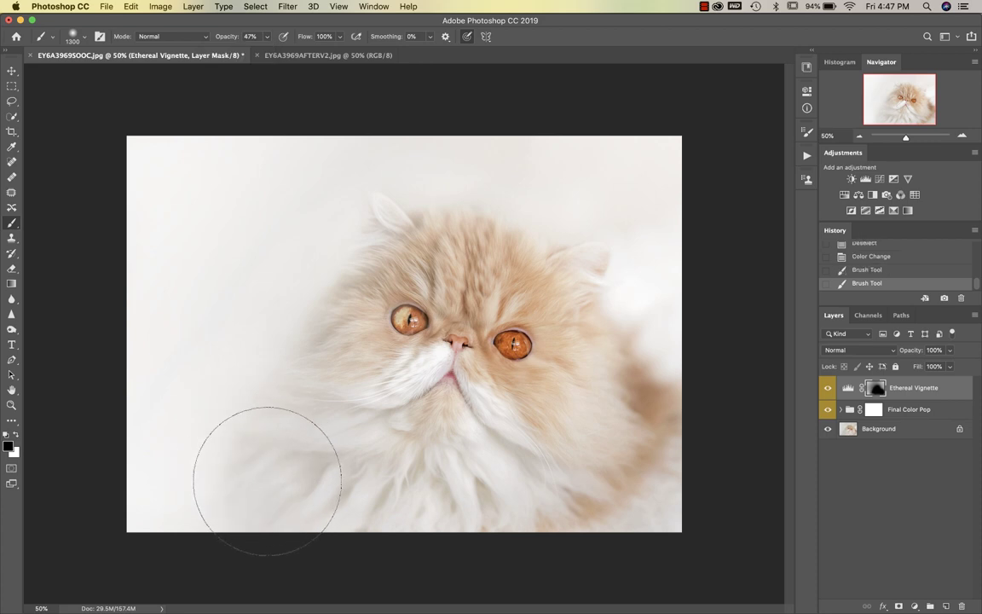
pyautogui.moveTo(267, 481)
pyautogui.mouseDown()
pyautogui.moveTo(295, 333)
pyautogui.moveTo(274, 407)
pyautogui.moveTo(255, 372)
pyautogui.mouseUp()
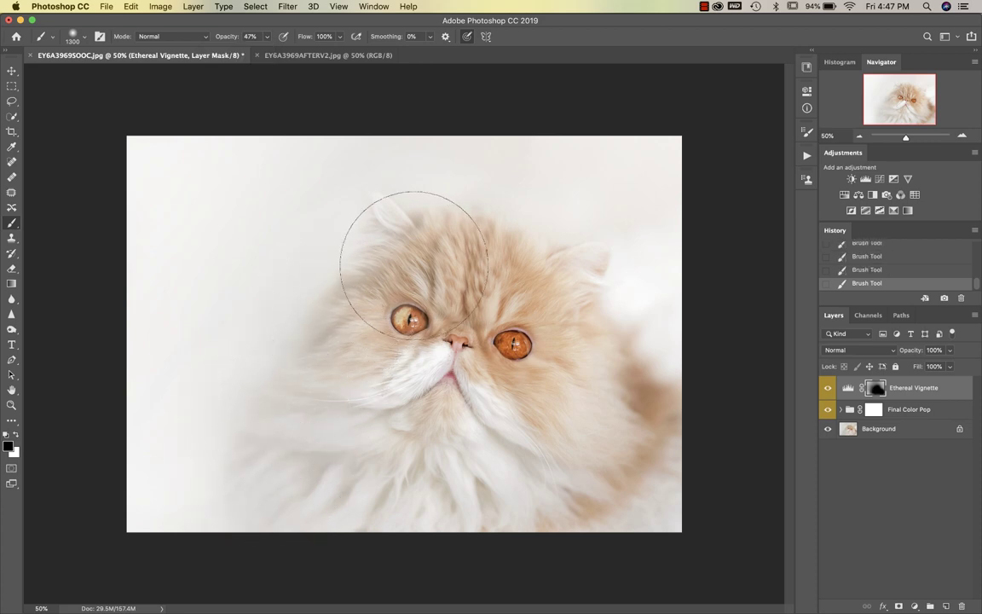
pyautogui.moveTo(415, 265)
pyautogui.mouseDown()
pyautogui.moveTo(484, 252)
pyautogui.moveTo(581, 293)
pyautogui.moveTo(603, 314)
pyautogui.moveTo(653, 411)
pyautogui.moveTo(637, 479)
pyautogui.moveTo(607, 504)
pyautogui.moveTo(367, 292)
pyautogui.mouseUp()
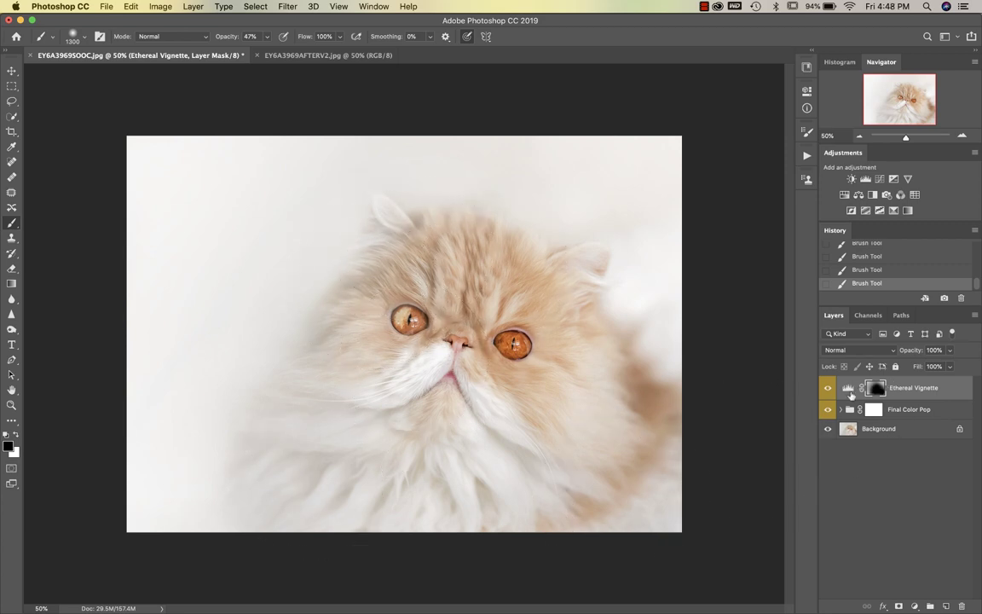
# Step: Compare the masked Ethereal Vignette layer hidden and shown, and flatten the image
pyautogui.click(827, 389)
pyautogui.click(827, 389)
pyautogui.click(827, 389)
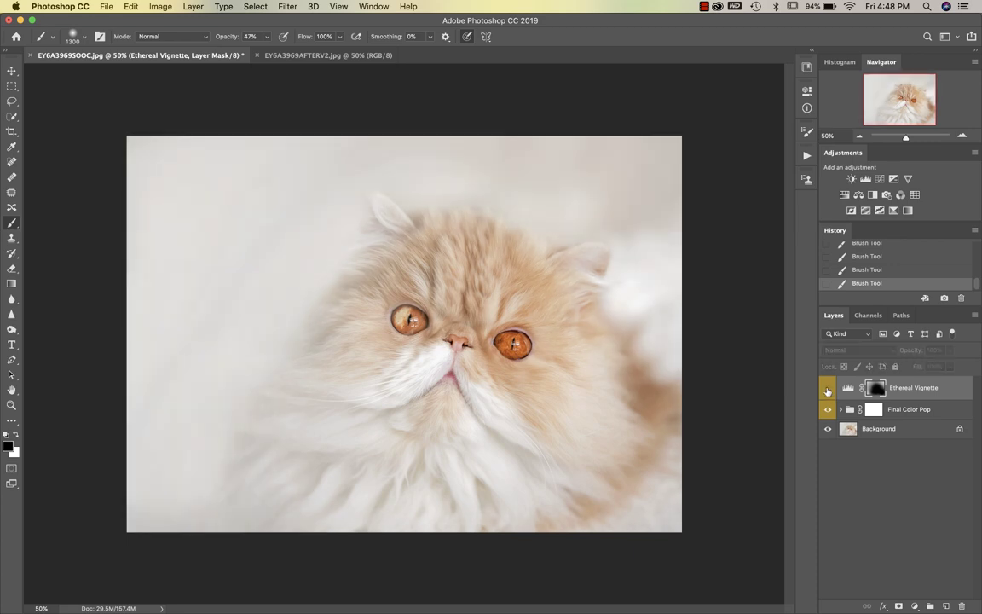
pyautogui.click(827, 389)
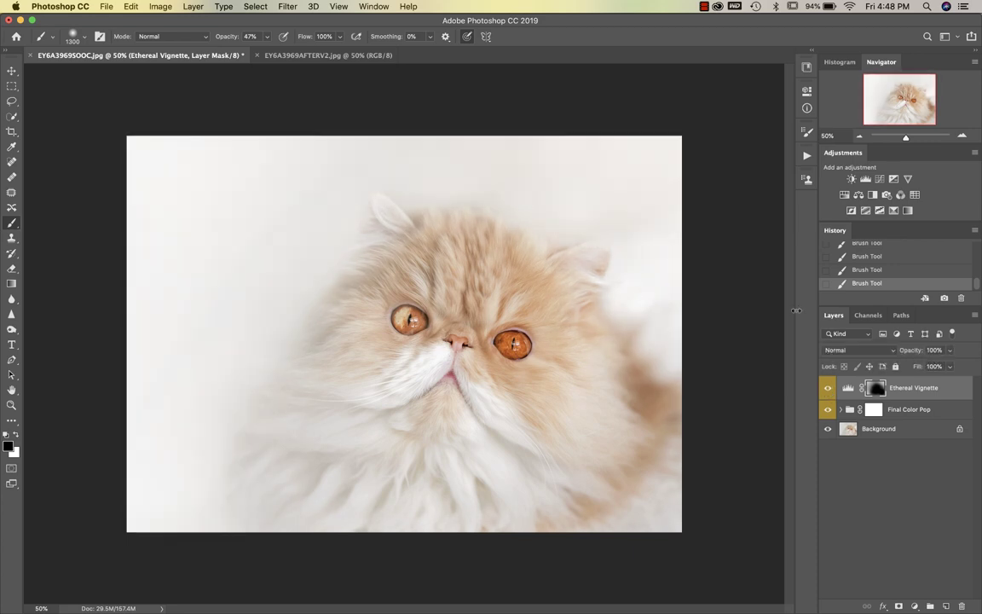
pyautogui.press('super+shift+e')
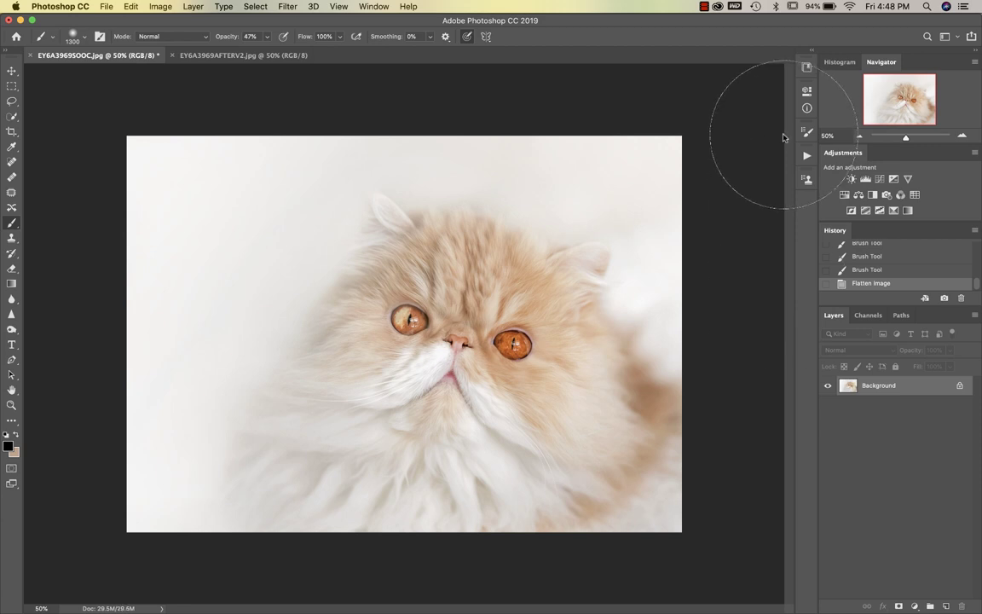
# Step: Run the Define the Details (Mild) action from the finishing touches, allowing it to flatten the image
pyautogui.click(806, 156)
pyautogui.scroll(-3, 652, 322)
pyautogui.scroll(3, 648, 322)
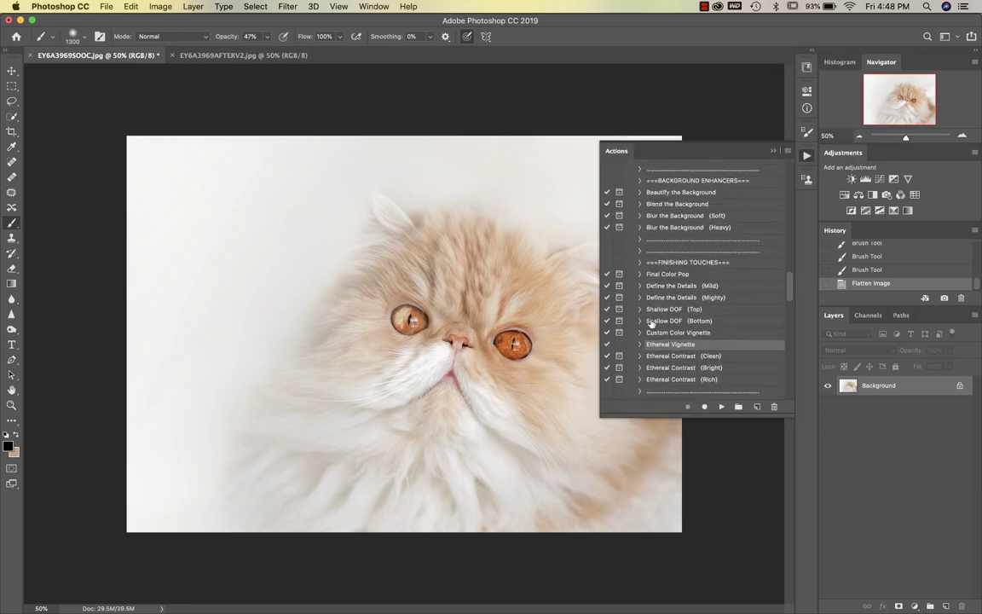
pyautogui.click(683, 286)
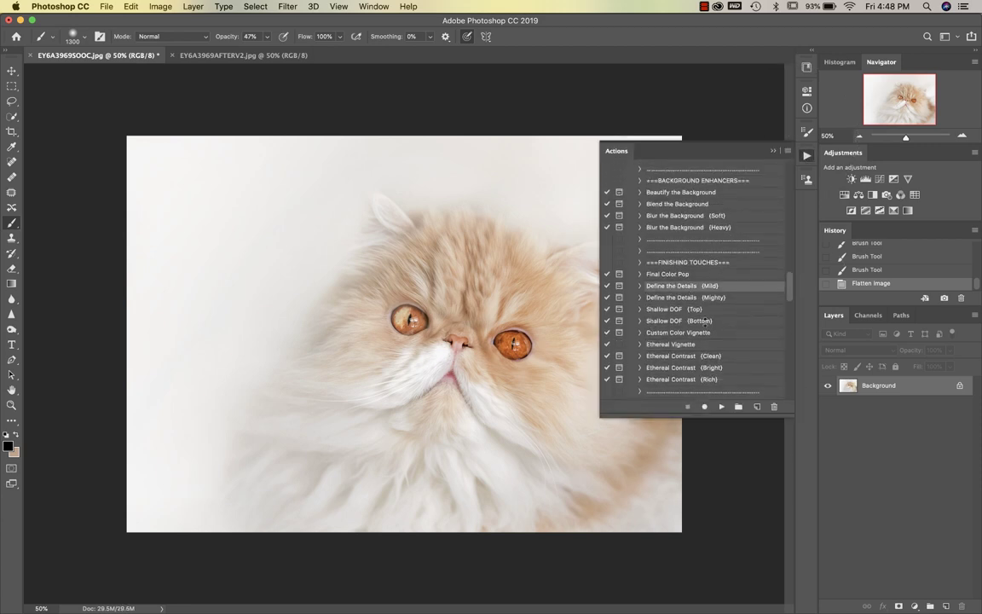
pyautogui.click(721, 407)
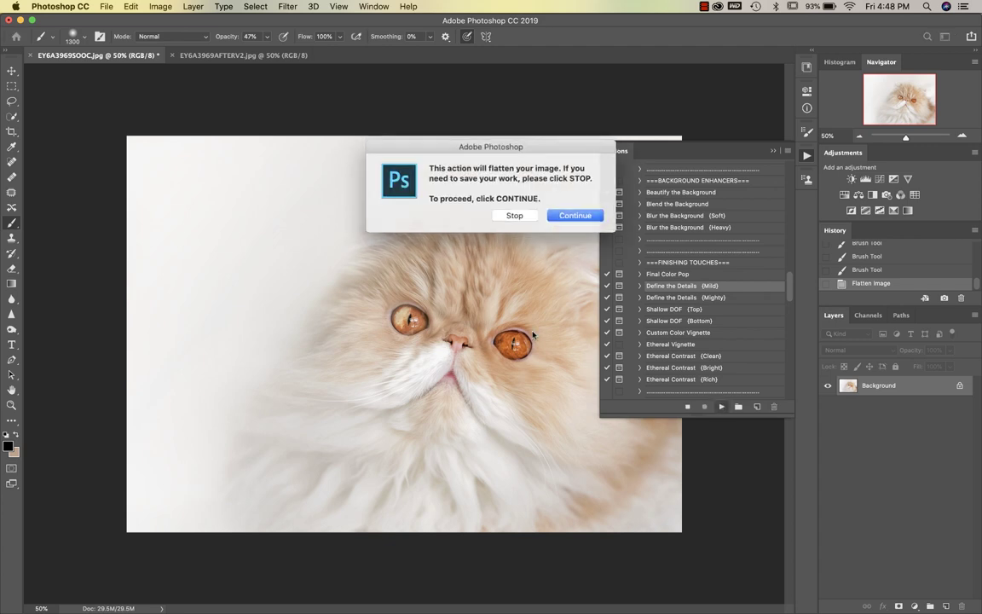
pyautogui.press('Return')
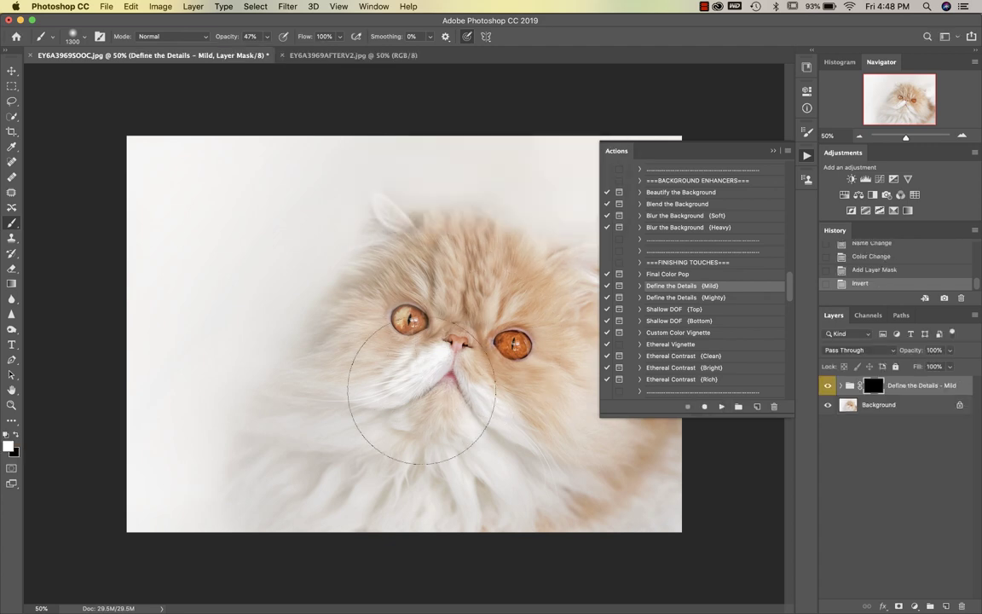
# Step: Paint white over the cat's face and chest on the Define the Details - Mild mask, and set the group's opacity to 48%
pyautogui.moveTo(529, 456); pyautogui.dragTo(550, 452)
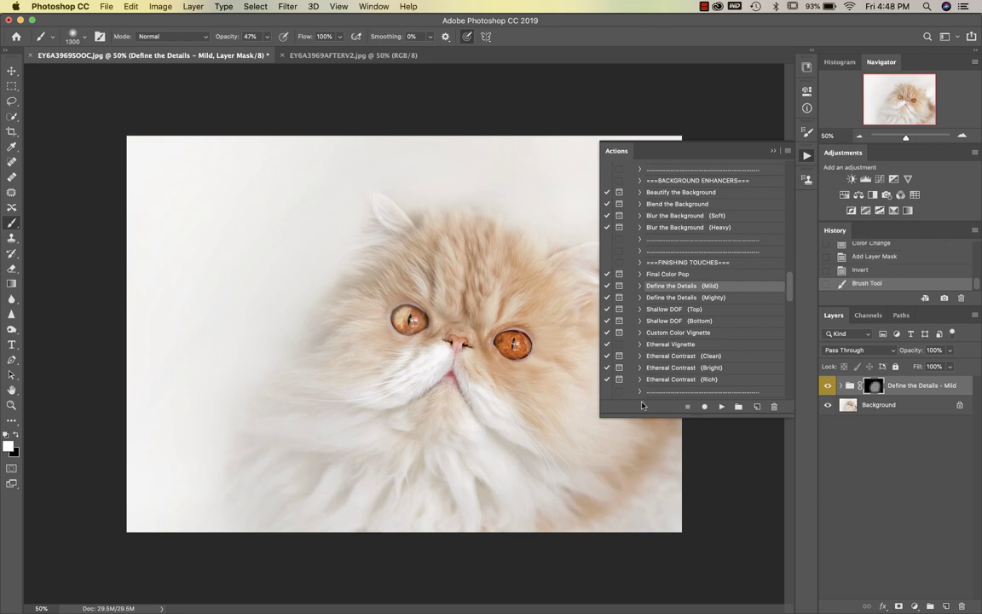
pyautogui.click(950, 351)
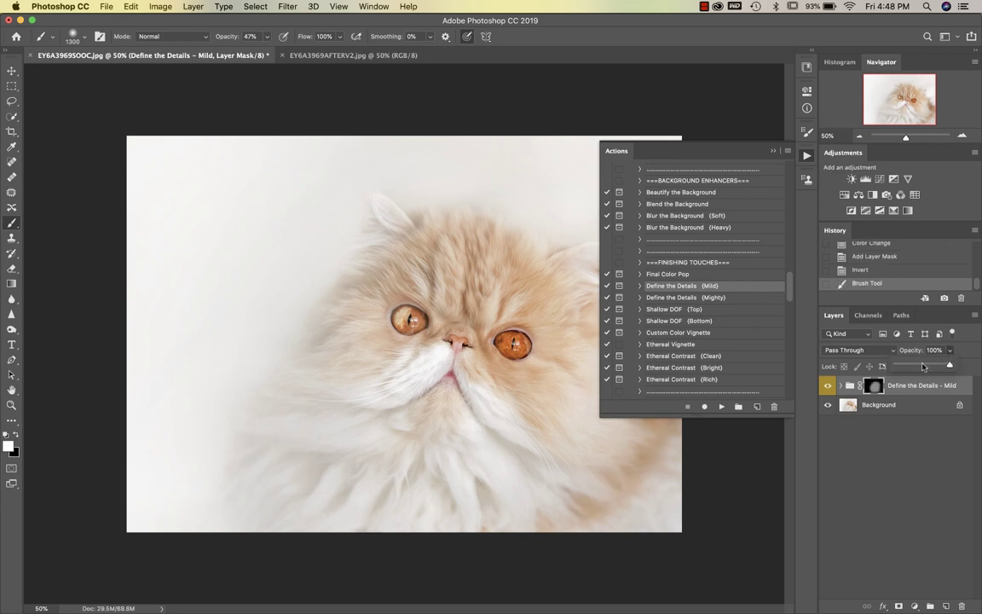
pyautogui.click(922, 368)
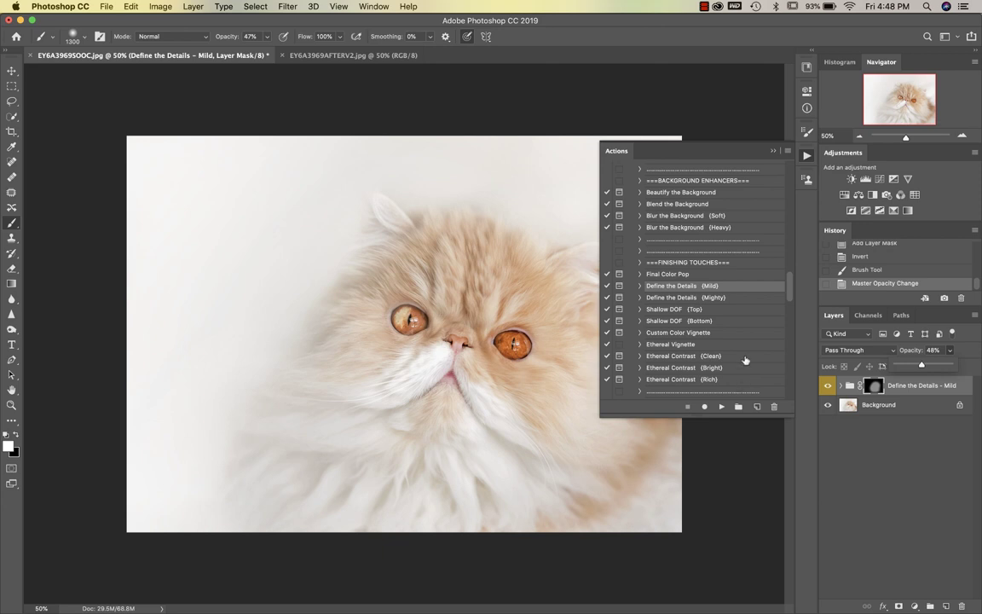
# Step: Run the Final Color Pop action again, allowing it to flatten the image
pyautogui.scroll(2, 717, 345)
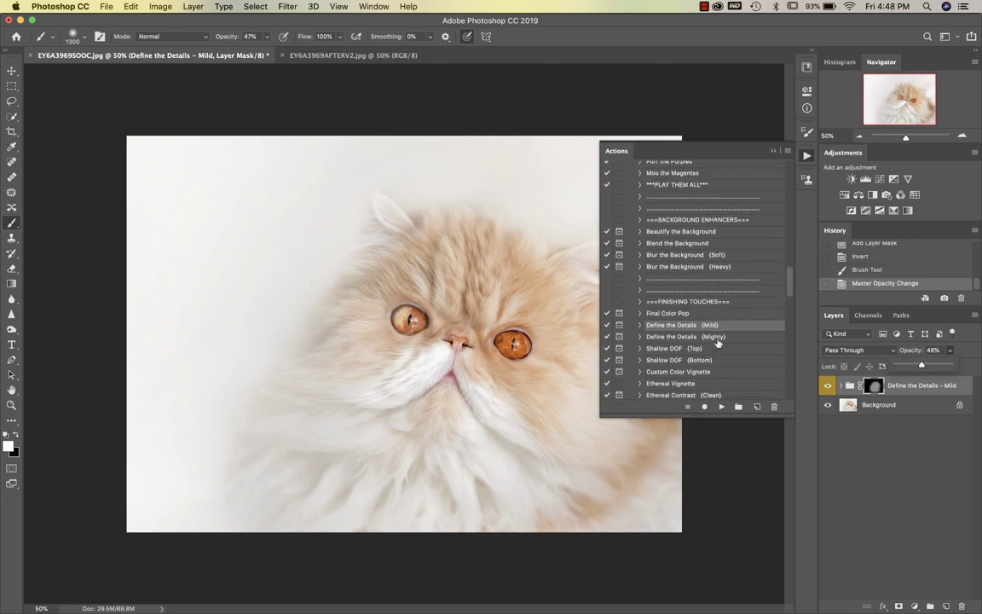
pyautogui.scroll(2, 672, 324)
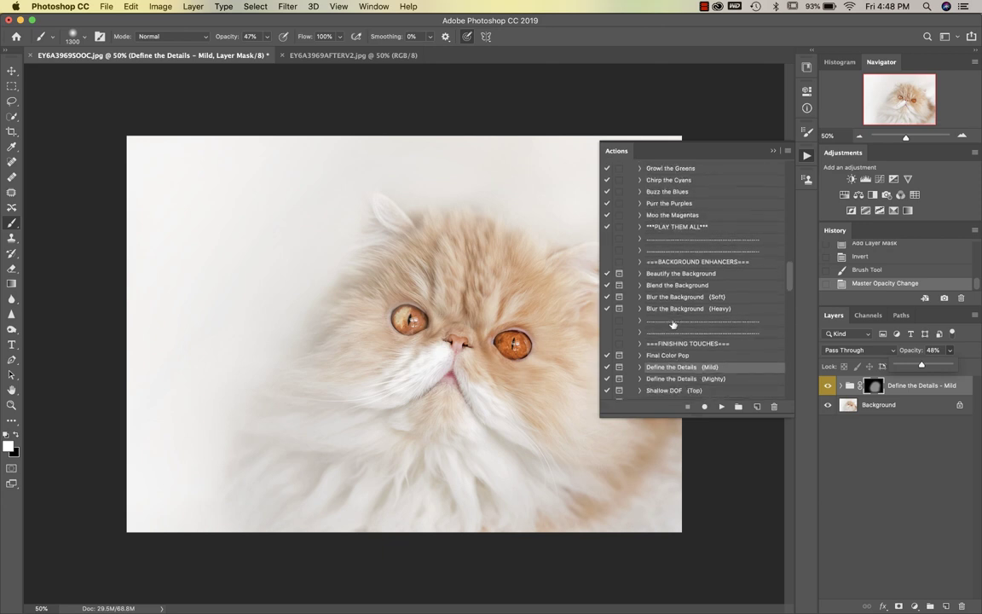
pyautogui.click(668, 345)
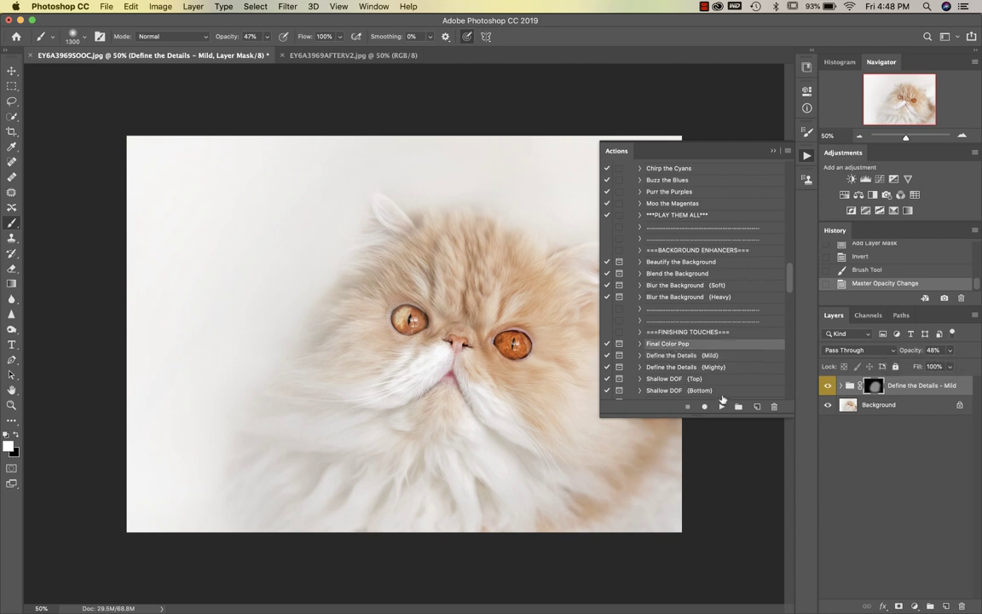
pyautogui.click(721, 407)
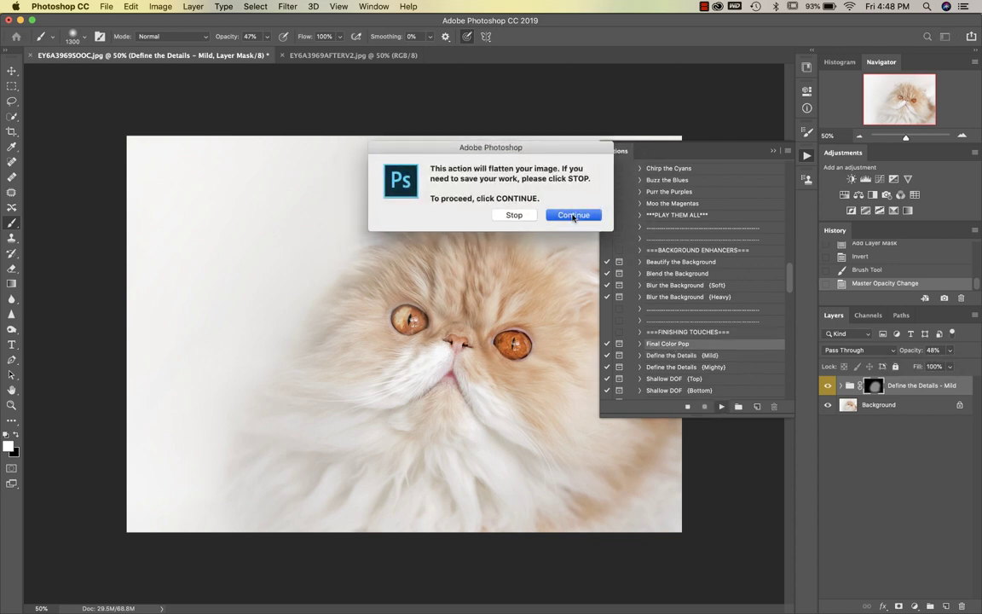
pyautogui.press('Return')
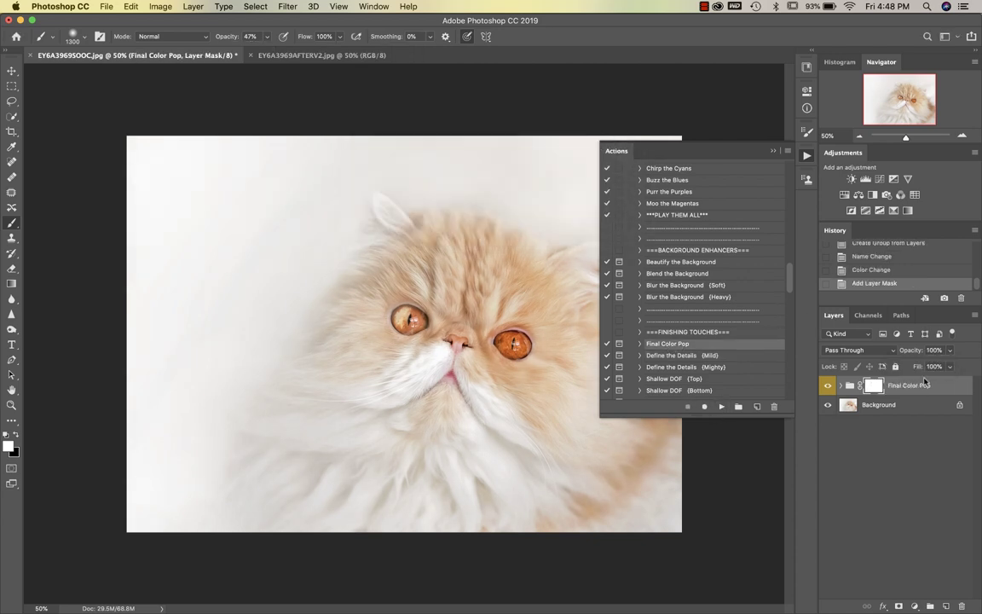
# Step: Set the Final Color Pop group's opacity to 37% and flatten the image
pyautogui.moveTo(914, 368); pyautogui.dragTo(917, 366)
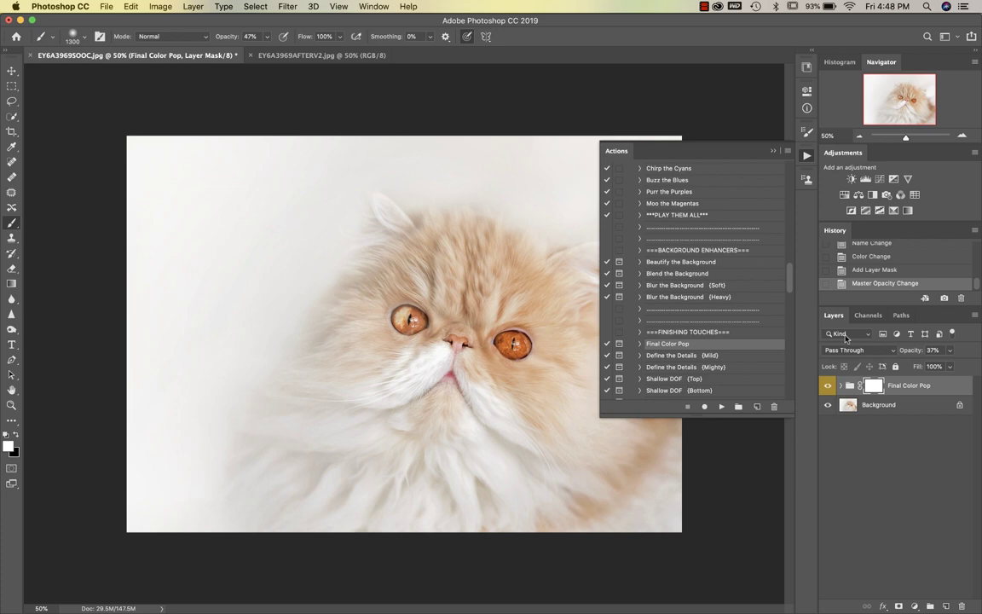
pyautogui.press('super+shift+e')
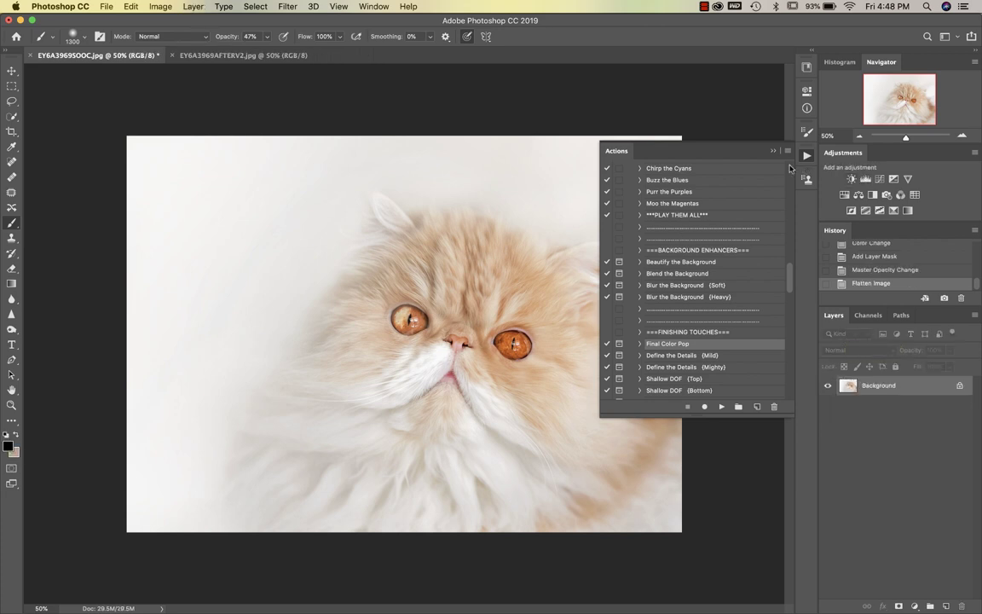
pyautogui.click(773, 150)
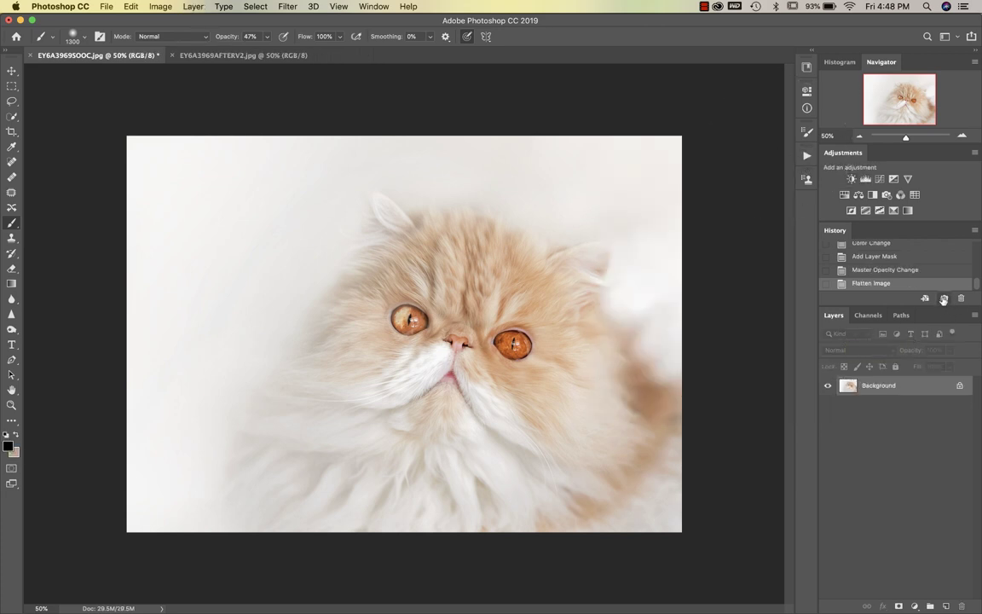
# Step: Take a history snapshot of the flattened image and enlarge the history list so all snapshots fit
pyautogui.scroll(10, 912, 269)
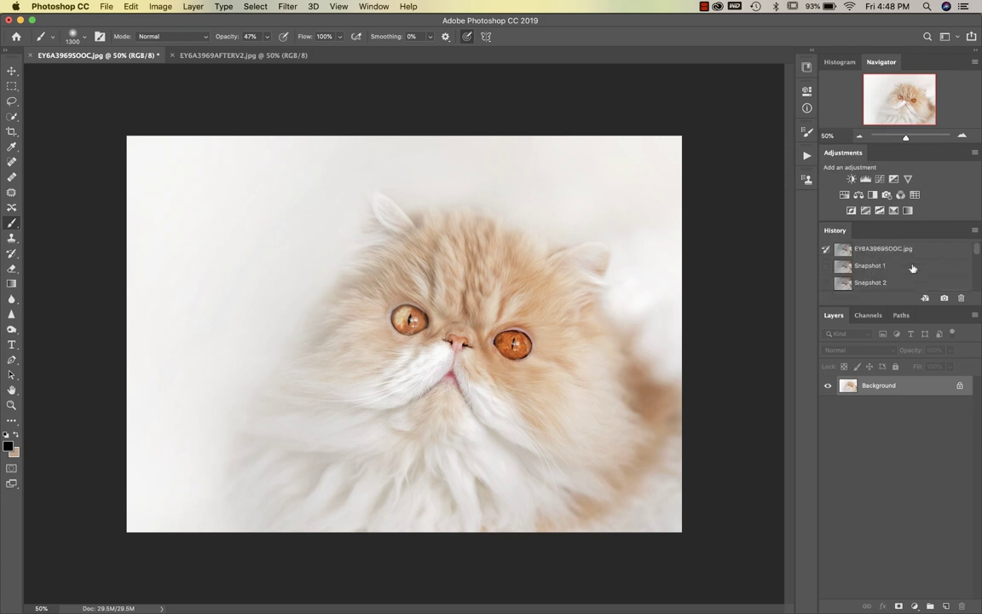
pyautogui.scroll(-1, 897, 253)
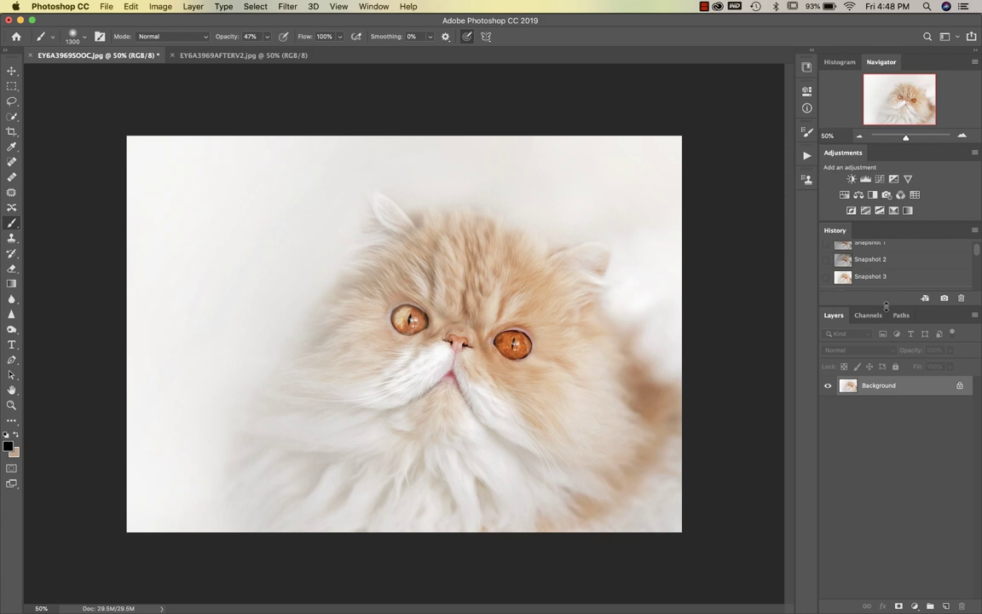
pyautogui.moveTo(886, 304); pyautogui.dragTo(886, 381)
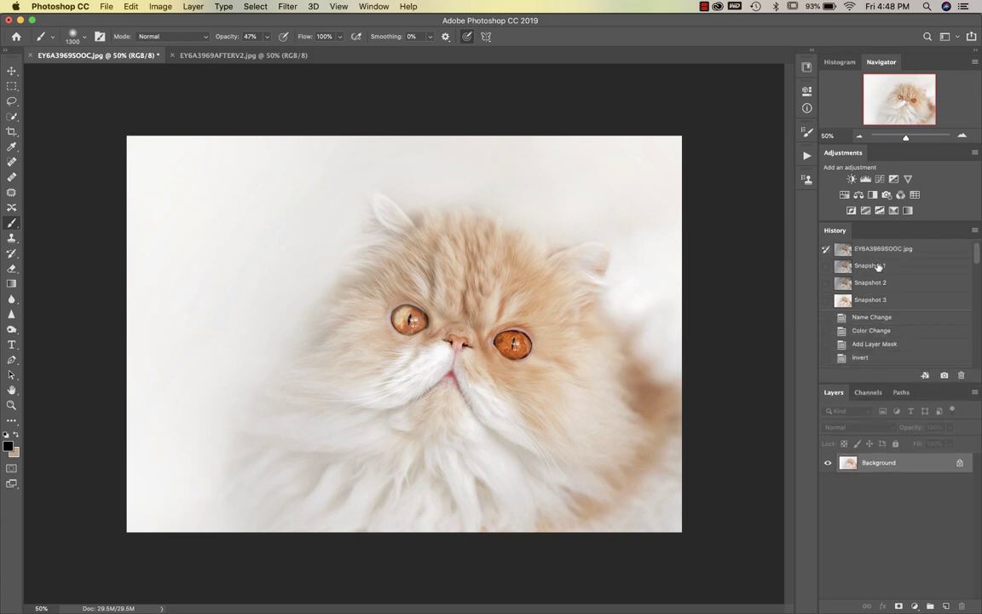
# Step: Compare the original image state with Snapshot 1 and Snapshot 3 in the history, ending on Snapshot 3
pyautogui.click(875, 248)
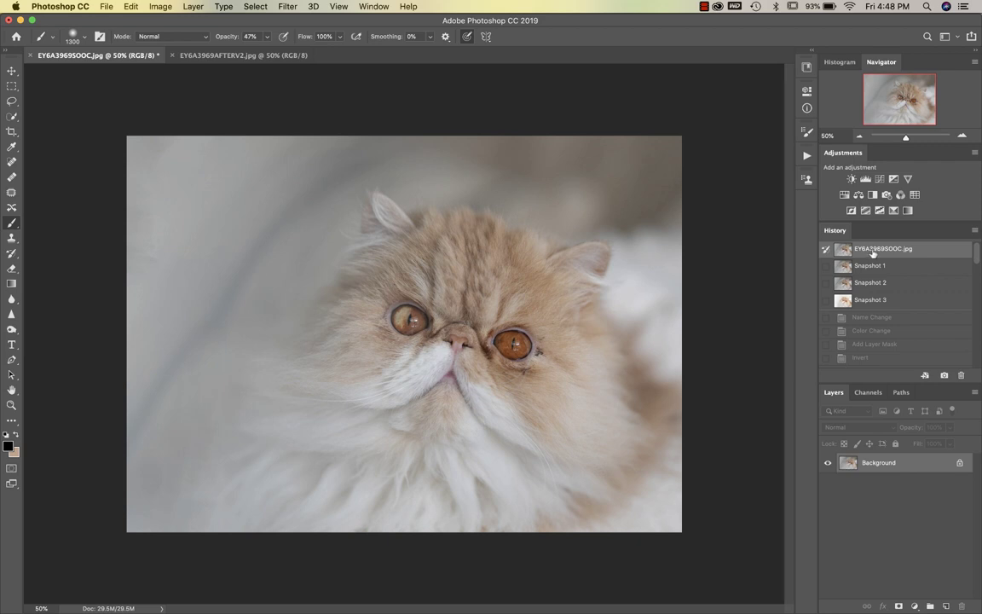
pyautogui.click(868, 266)
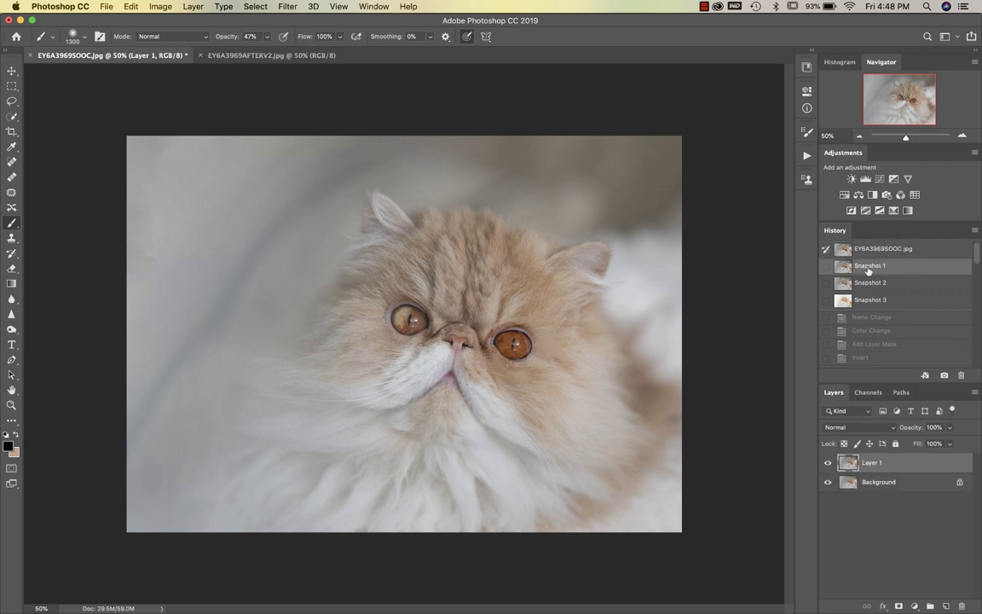
pyautogui.click(878, 302)
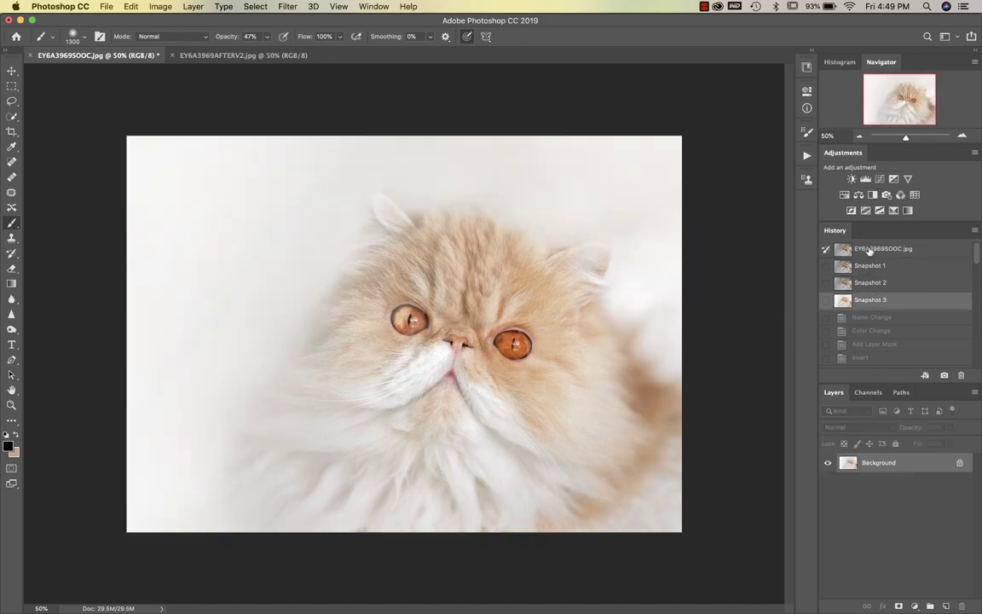
pyautogui.click(869, 250)
pyautogui.click(868, 300)
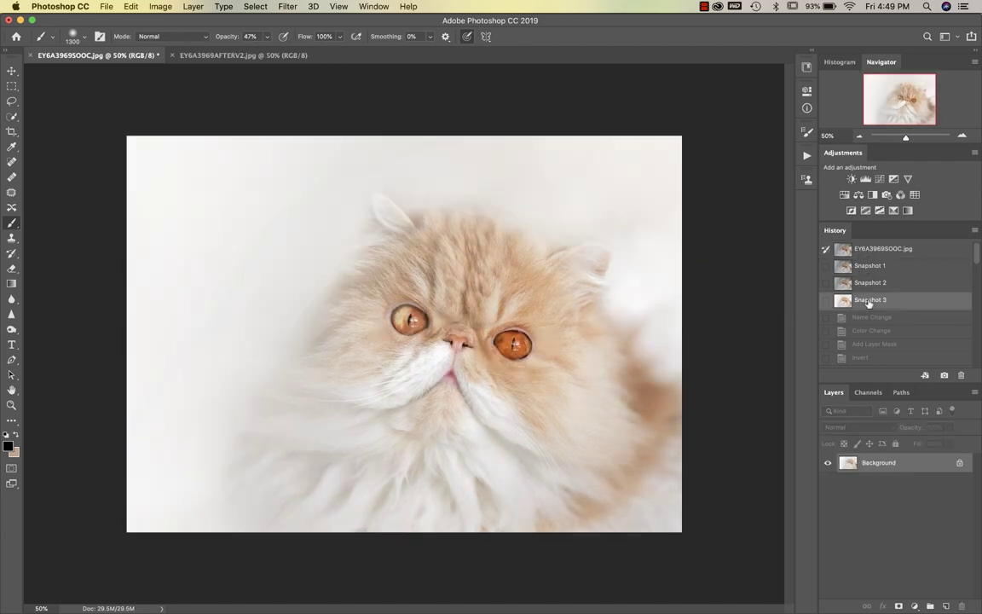